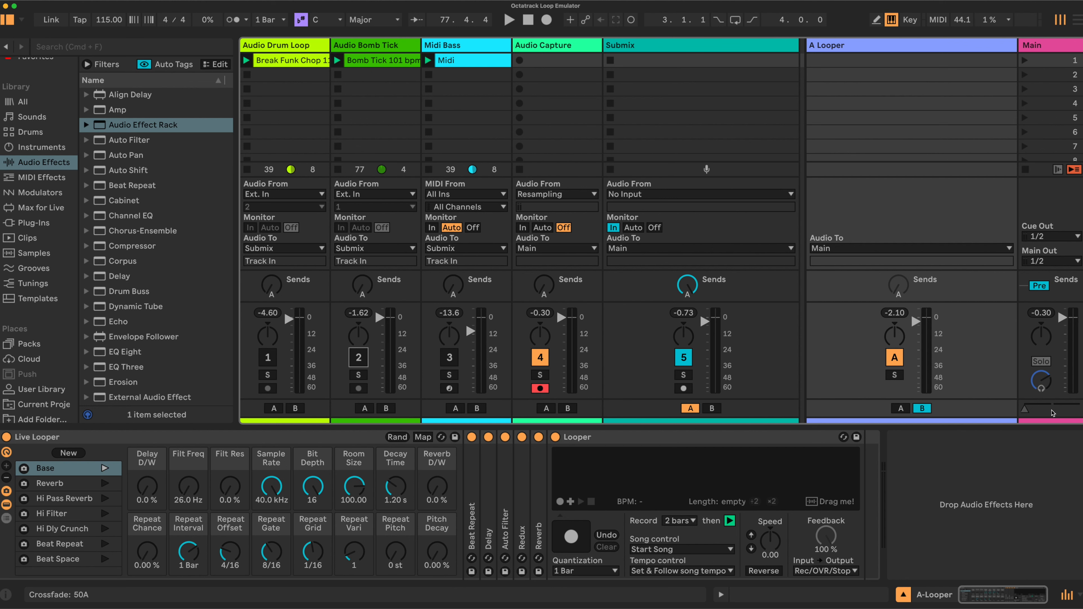
Display the MIDI mapping overview and return to the normal session view.
mouse_move(1022, 414)
left_mouse_down()
mouse_move(1075, 409)
mouse_move(1025, 408)
left_mouse_up()
key("super+m")
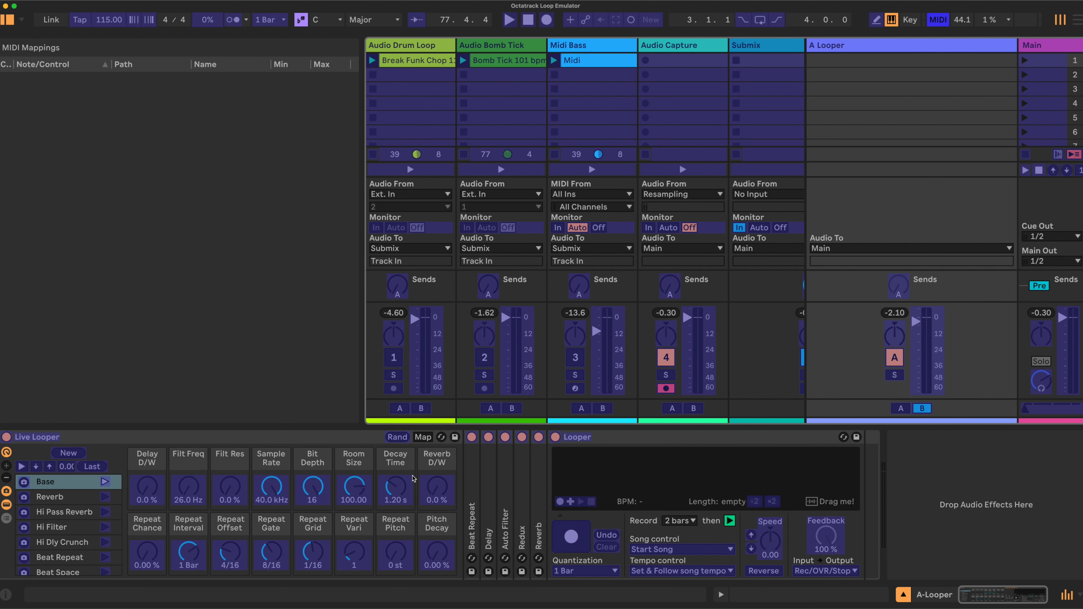
key("super+m")
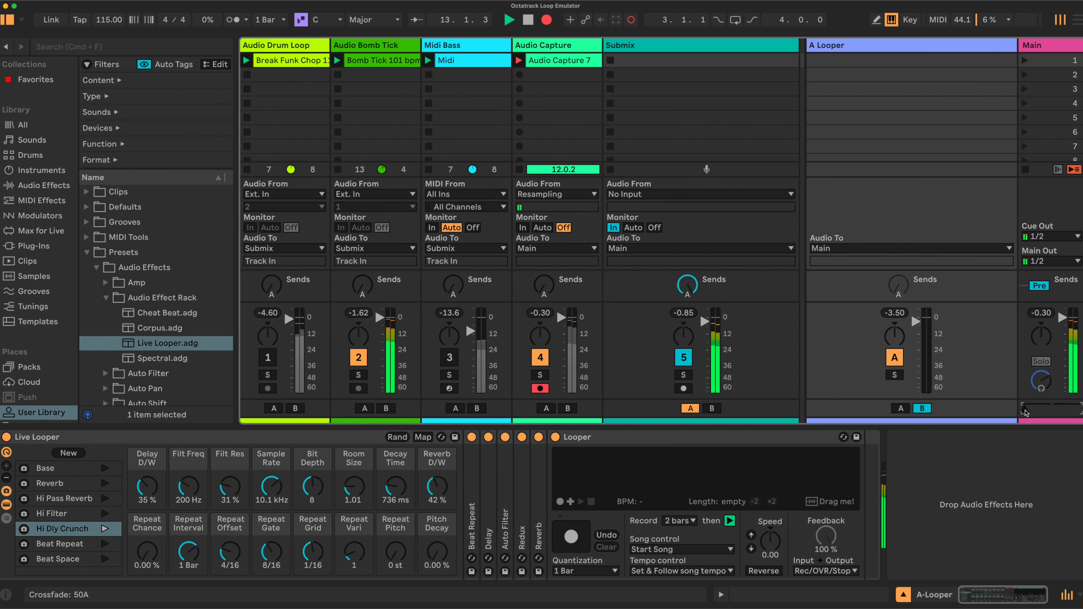
With the crossfader moved fully to side B, activate the Audio Drum Loop track and record a 2-bar loop in the Looper.
left_click_drag(1026, 412, 1078, 410)
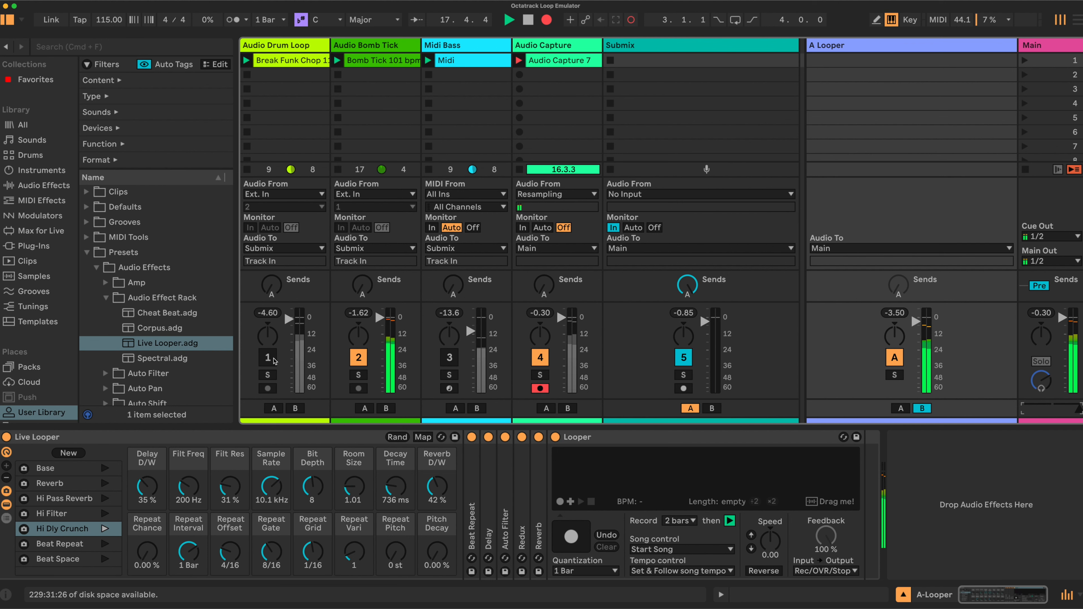
left_click(268, 358)
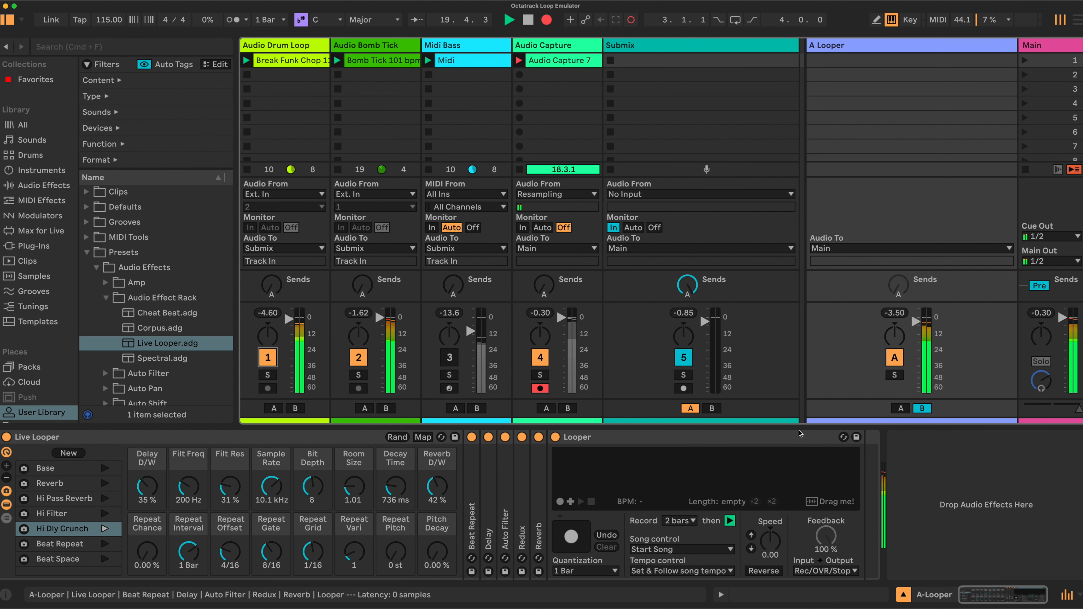
left_click(573, 544)
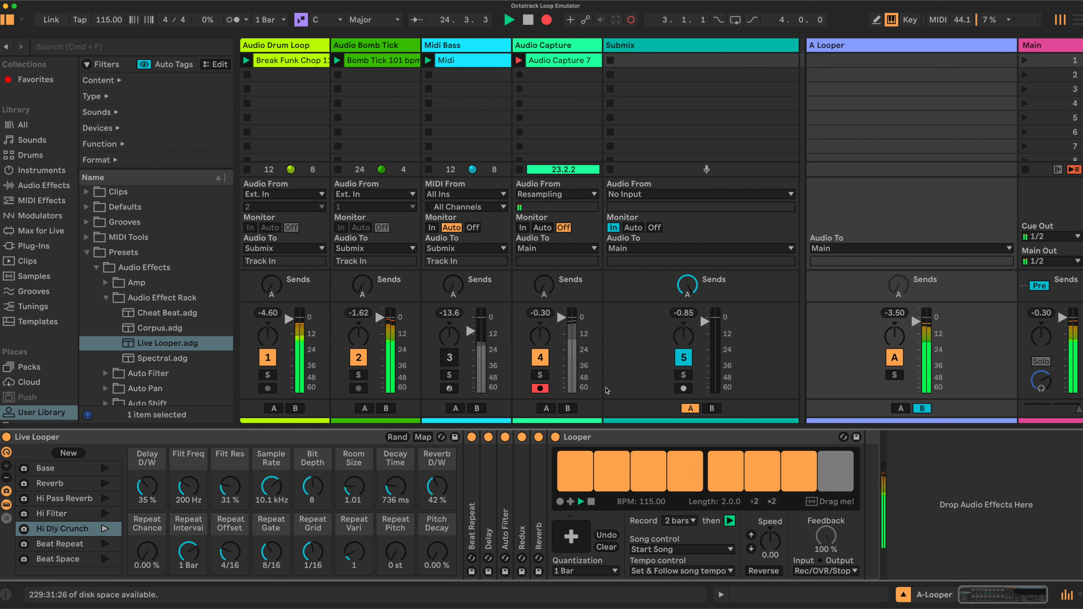
Activate the Midi Bass track and crossfade fully back to side A.
left_click(449, 358)
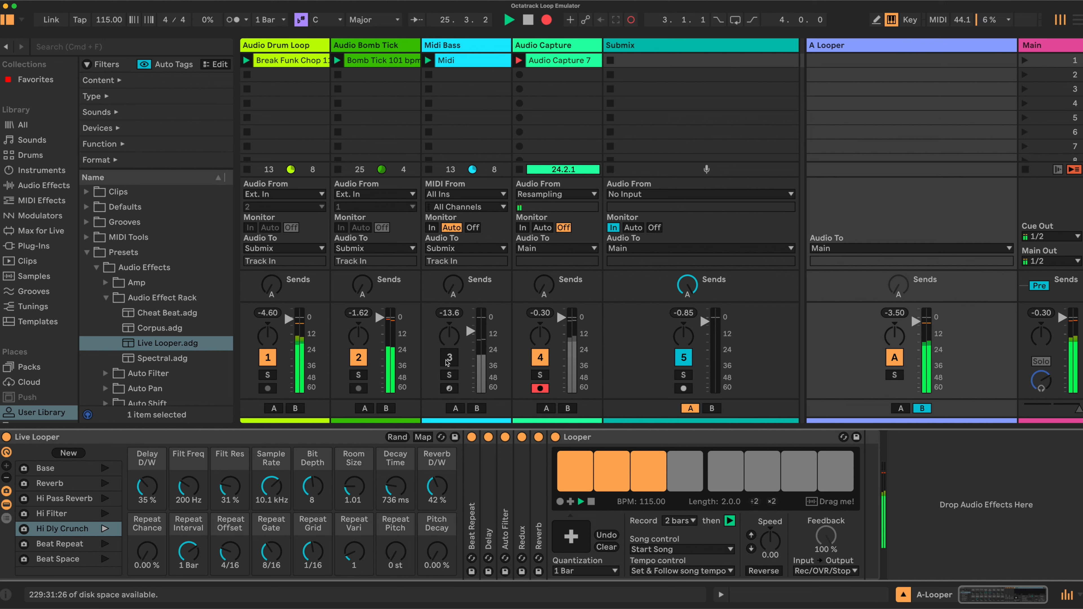
left_click_drag(1062, 409, 1024, 408)
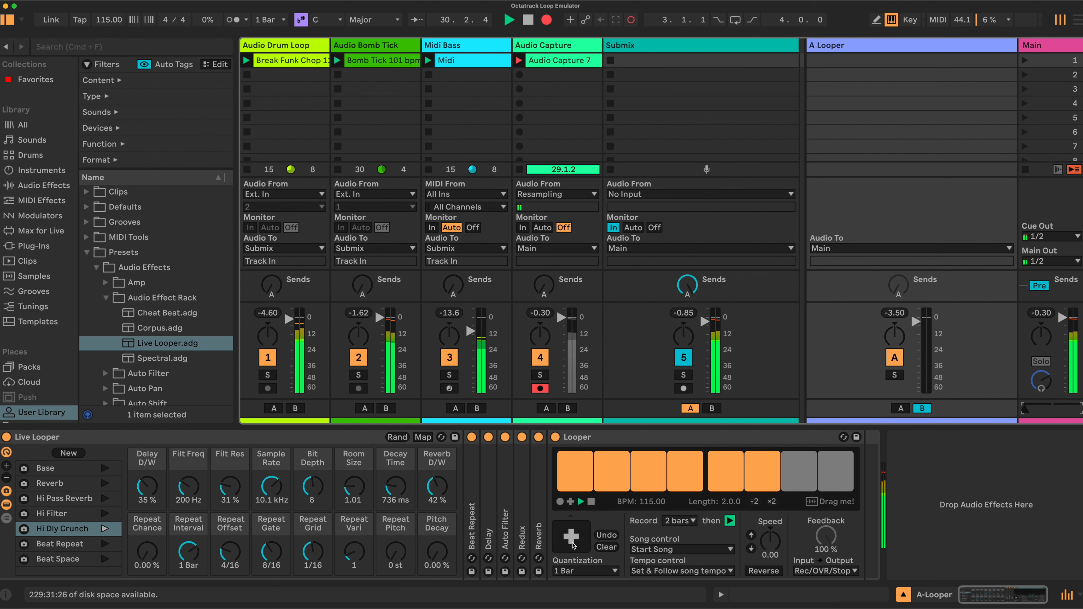
Recall the Live Looper rack's Reverb variation and record a new 2-bar loop over the existing one.
left_click(49, 482)
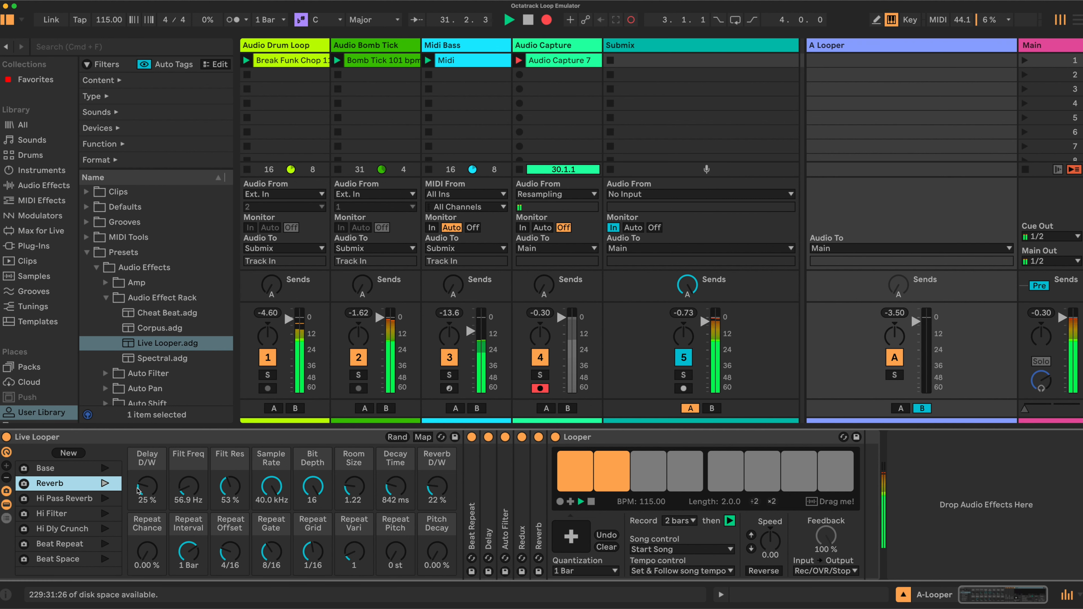
left_click(560, 501)
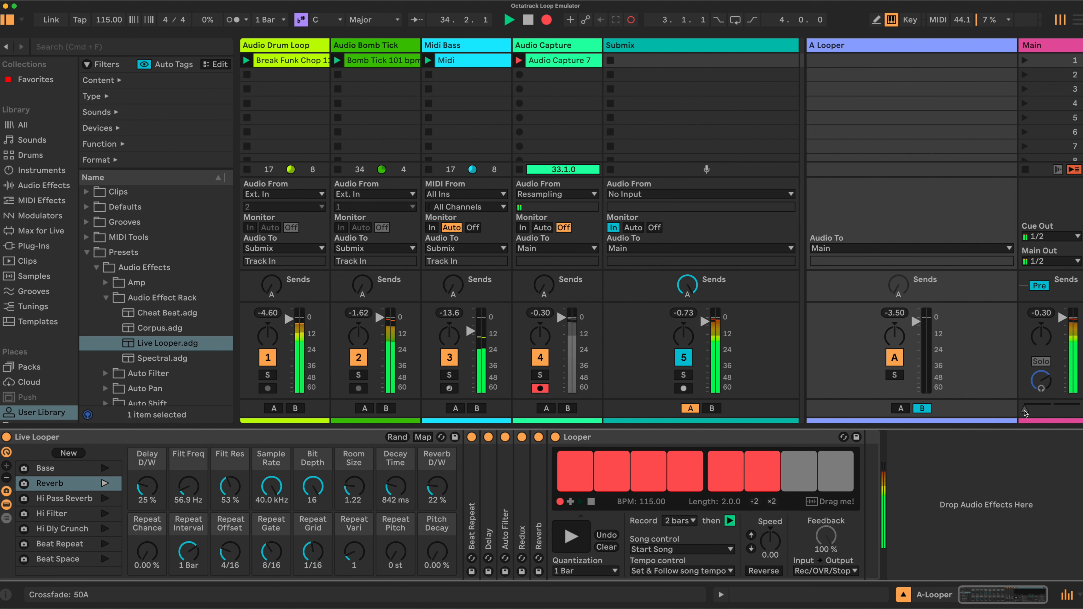
Crossfade fully to 50B and deactivate the Audio Drum Loop track.
left_click_drag(1025, 413, 1067, 409)
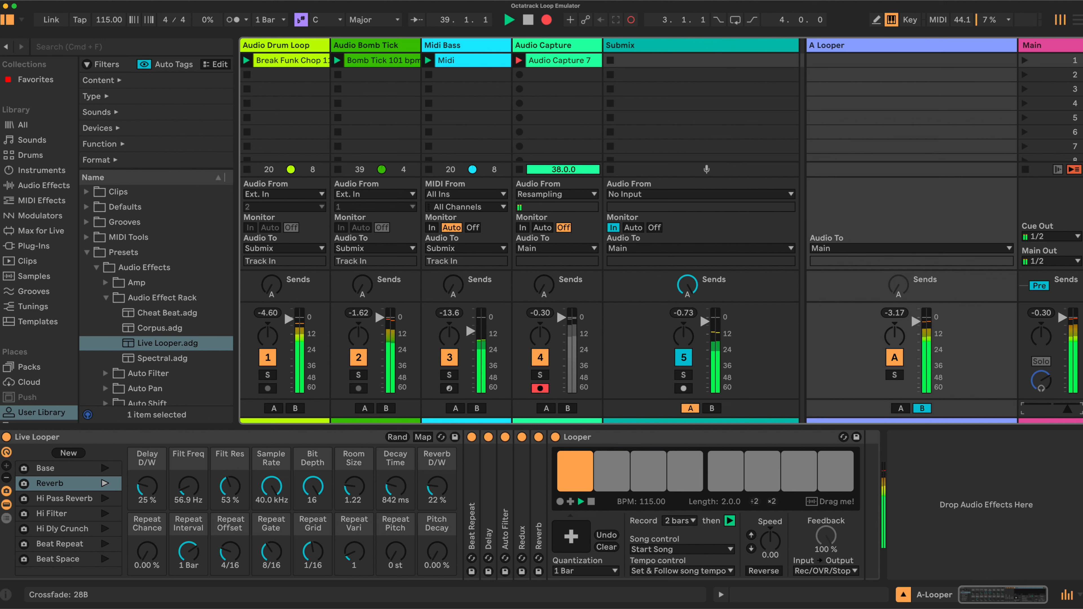
left_click_drag(1067, 408, 1079, 408)
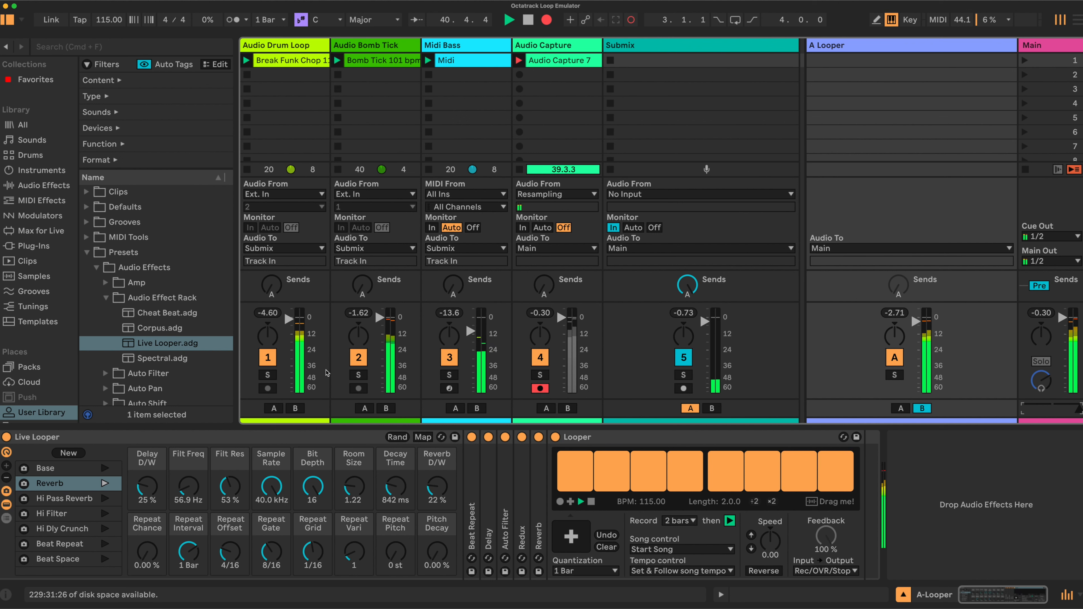
left_click(267, 357)
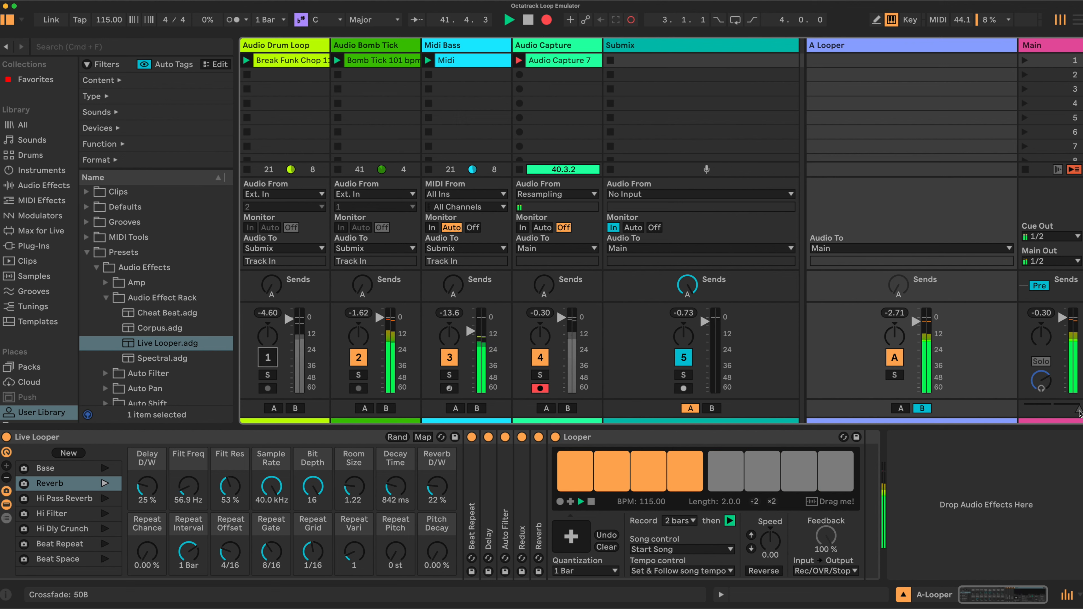
Crossfade to 50A, record a fresh 2-bar loop in the Looper, and crossfade back to 50B.
left_click_drag(1079, 412, 1024, 409)
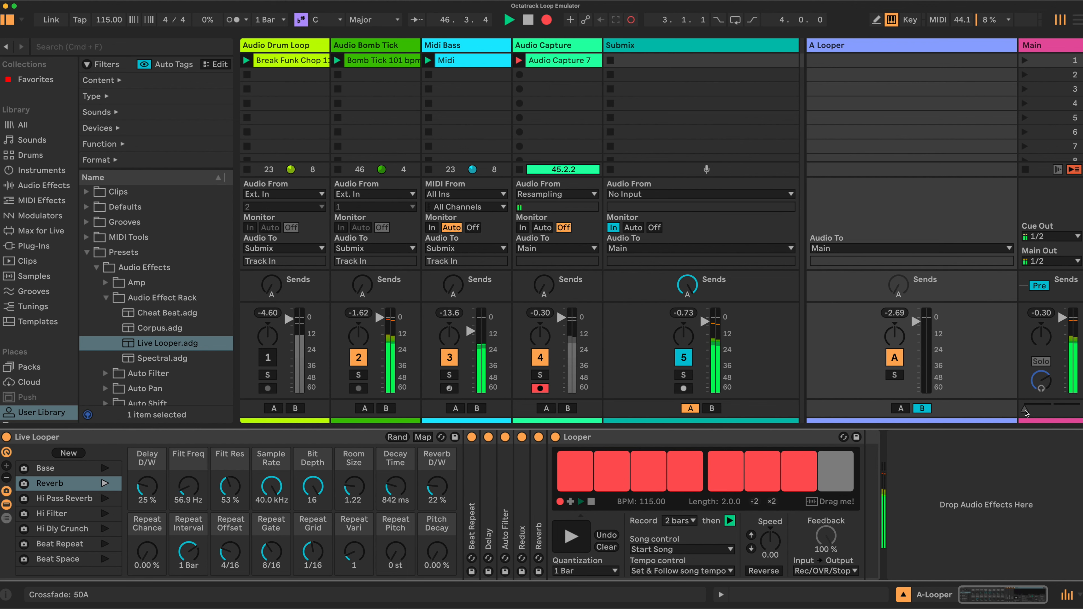
left_click_drag(1024, 408, 1078, 409)
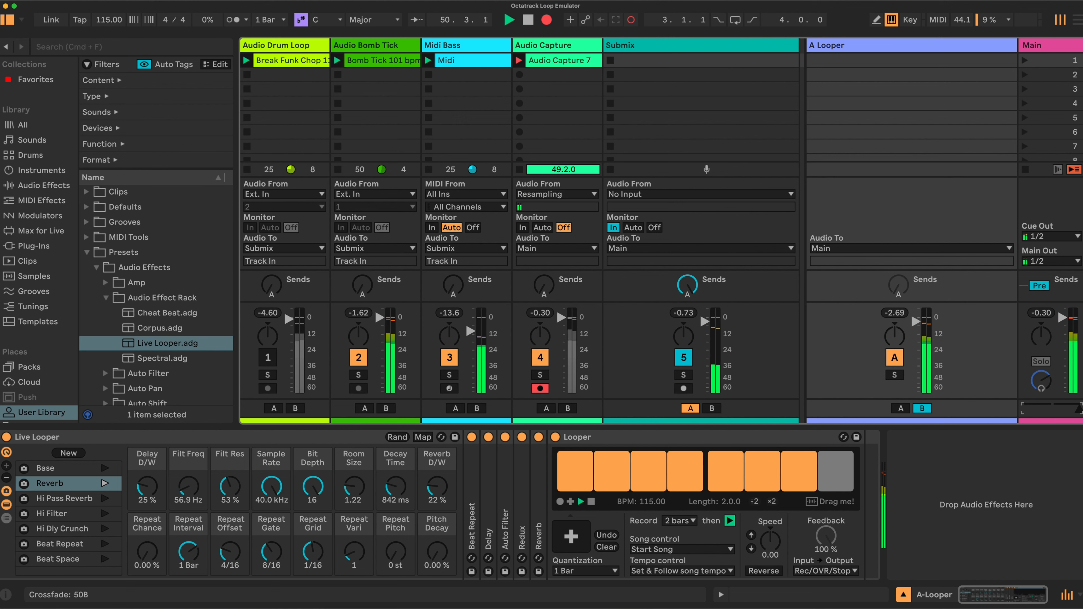
Reactivate the Audio Drum Loop track, and clear the Looper with the rack's Beat Repeat variation recalled.
left_click(264, 361)
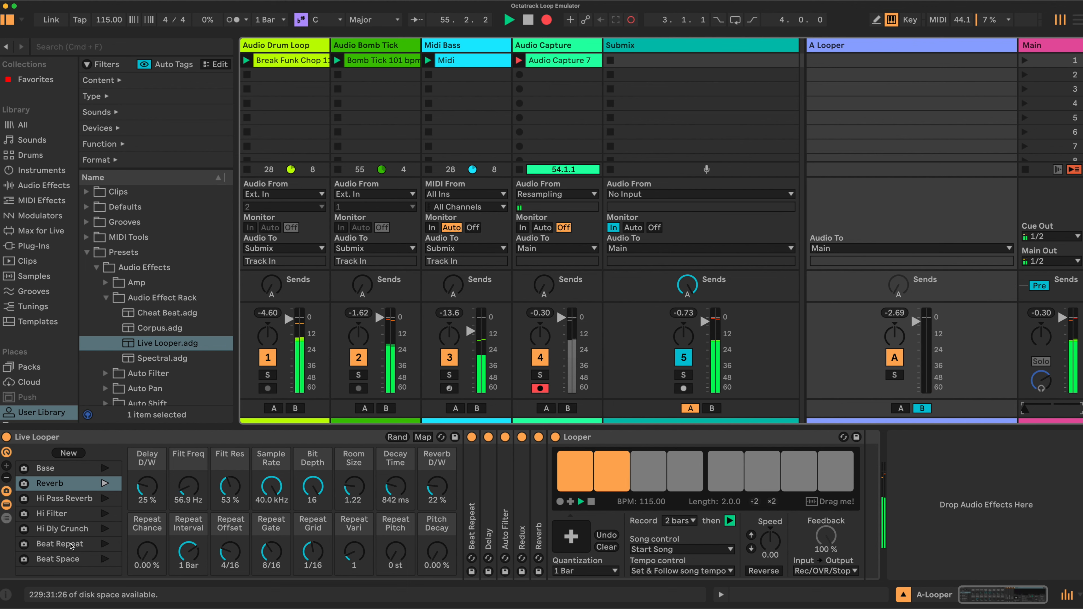
left_click(81, 544)
left_click(606, 547)
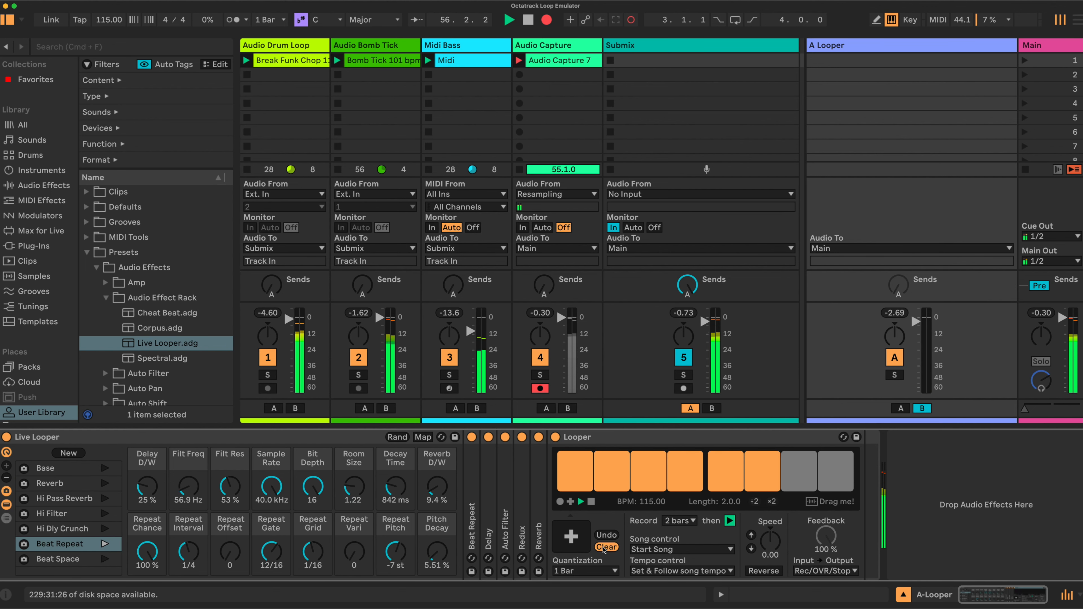
Crossfade to 27A and record a new 2-bar loop in the empty Looper.
mouse_move(1024, 409)
left_mouse_down()
mouse_move(1059, 408)
mouse_move(1029, 408)
left_mouse_up()
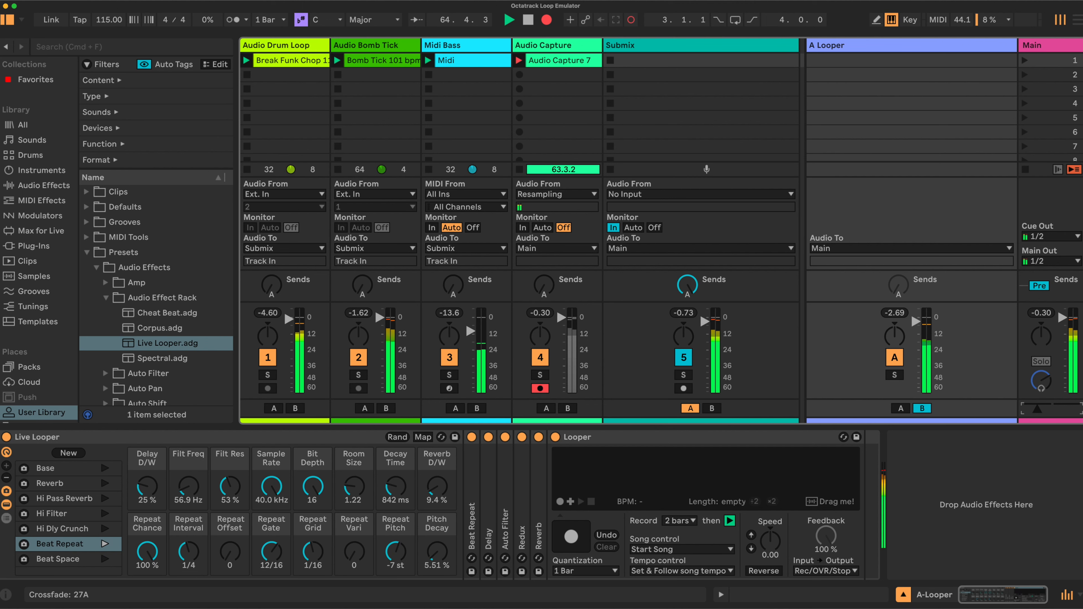
left_click(573, 548)
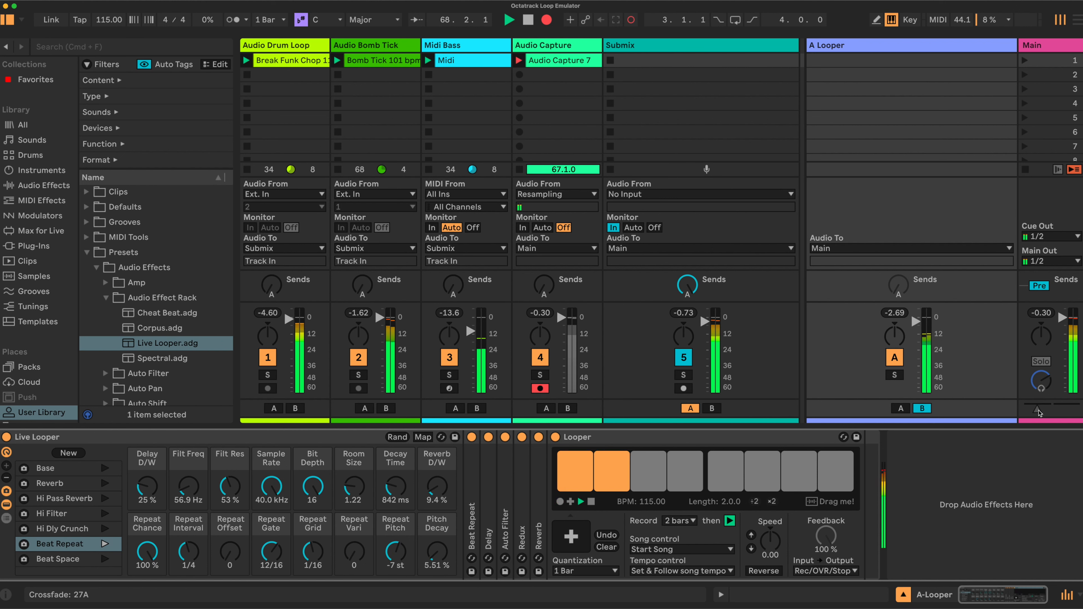
mouse_move(1039, 410)
left_mouse_down()
mouse_move(1058, 409)
mouse_move(1037, 408)
left_mouse_up()
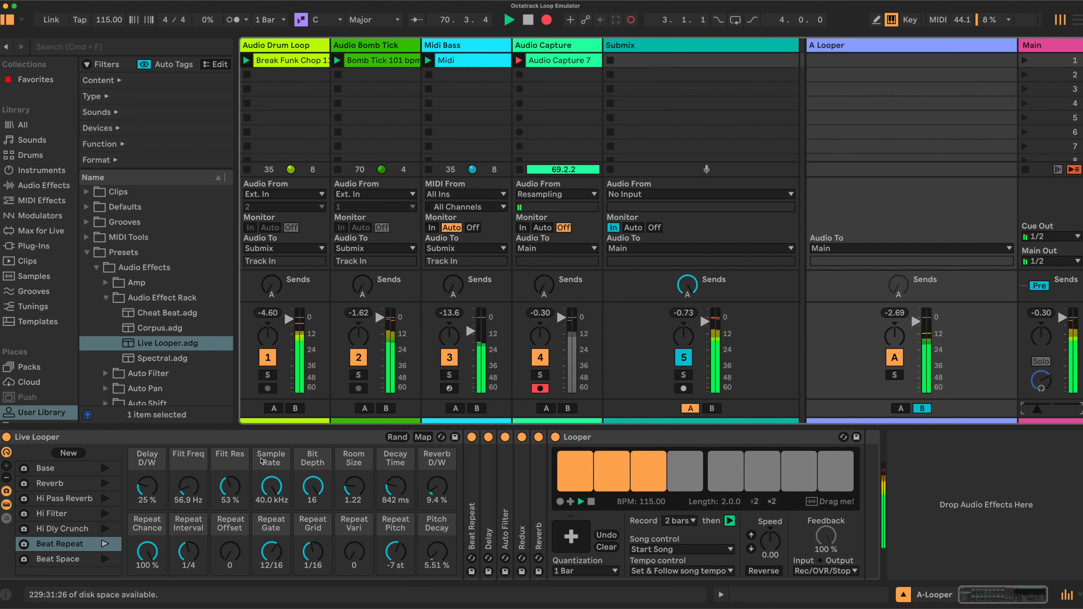
Recall the Live Looper rack's Base variation and crossfade fully to 50B.
left_click(74, 483)
left_click(104, 468)
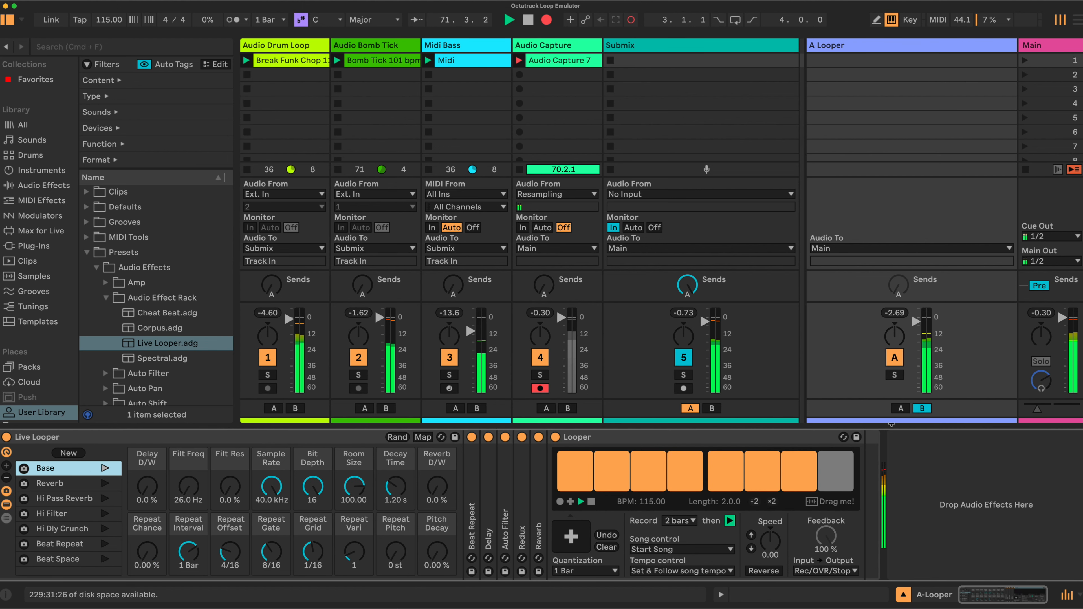
left_click_drag(1038, 411, 1080, 410)
Deactivate the Audio Drum Loop and Midi Bass tracks and crossfade fully back to side A.
left_click(268, 357)
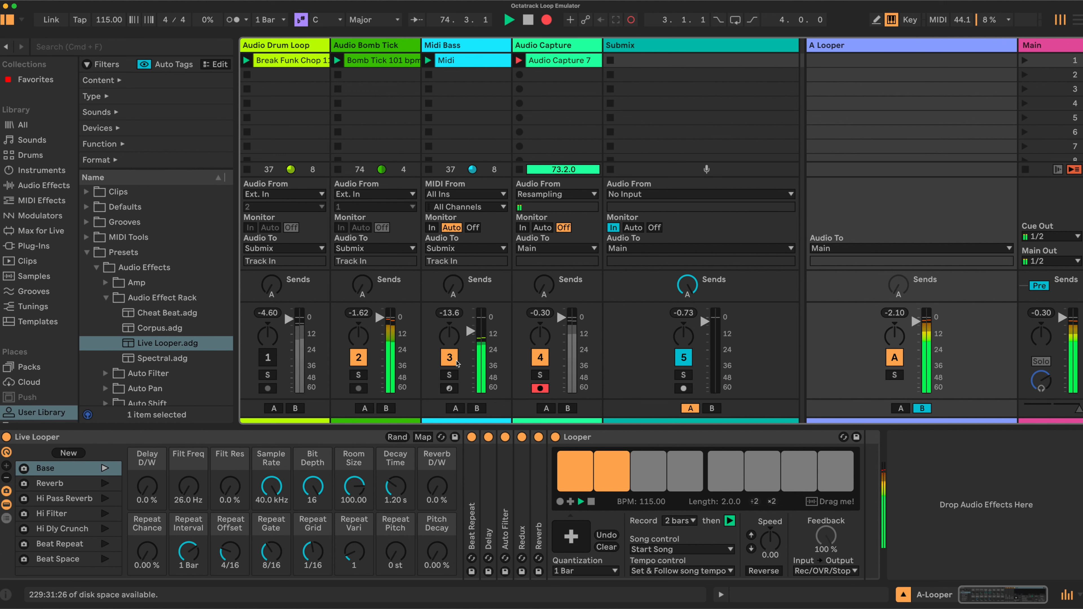
left_click(449, 357)
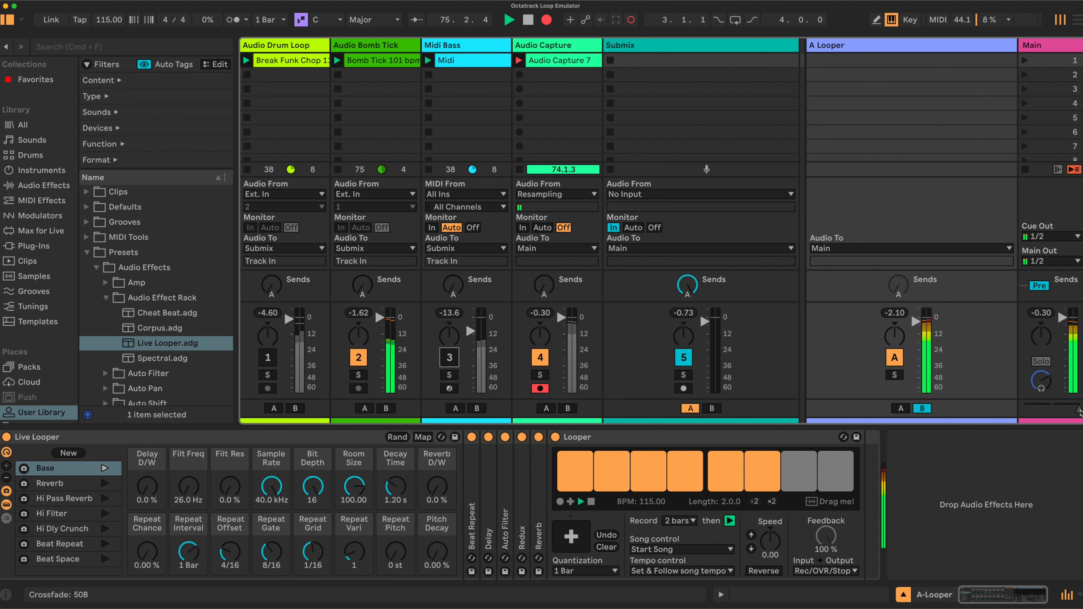
left_click_drag(1079, 410, 1023, 410)
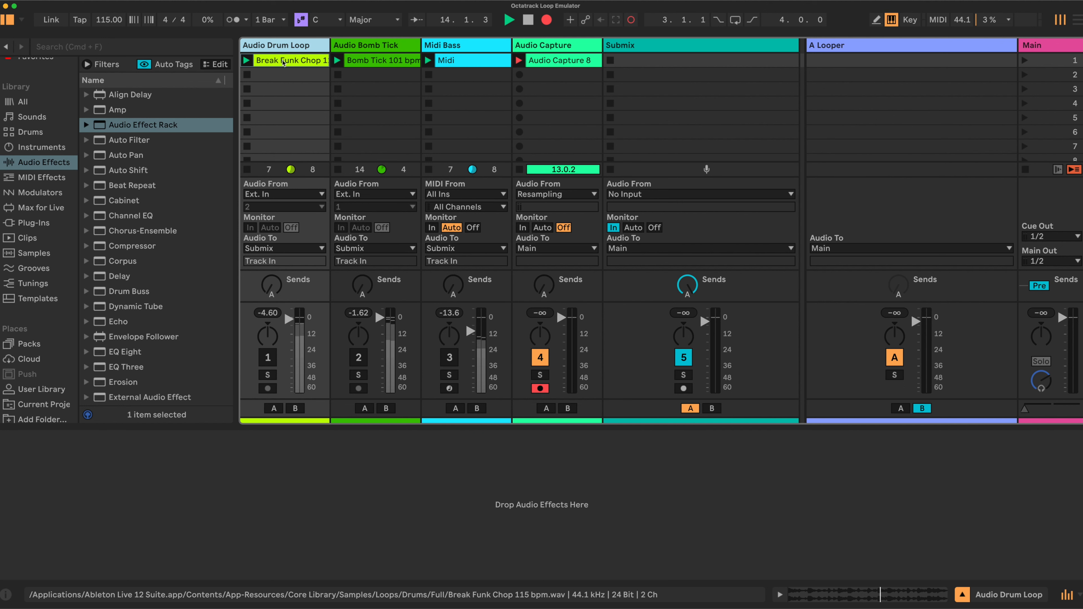
Inspect the Audio Bomb Tick, Midi Bass and Audio Capture tracks one after another.
left_click(382, 60)
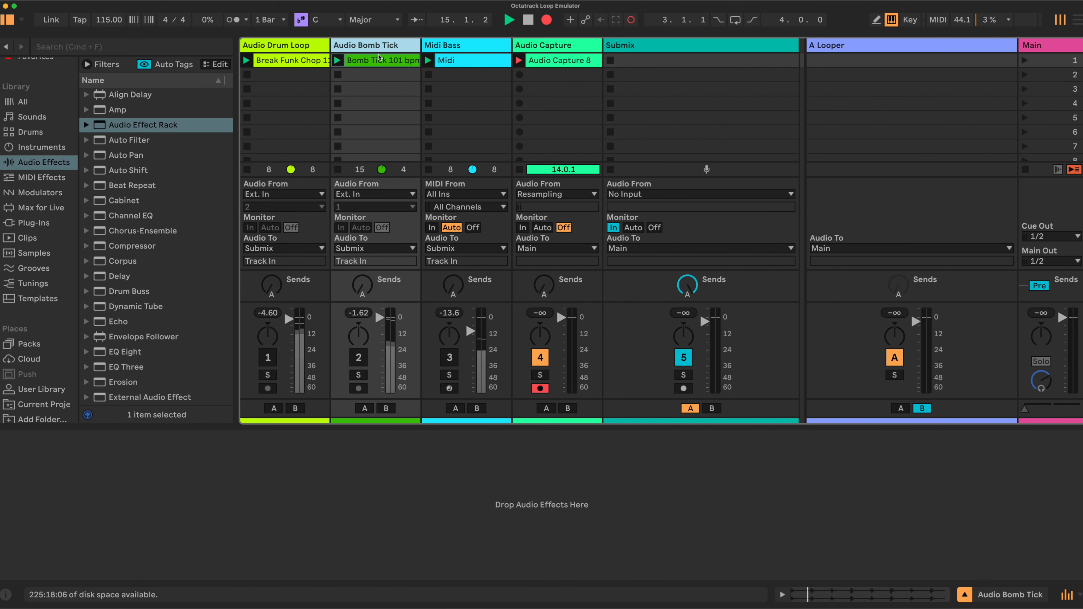
left_click(469, 48)
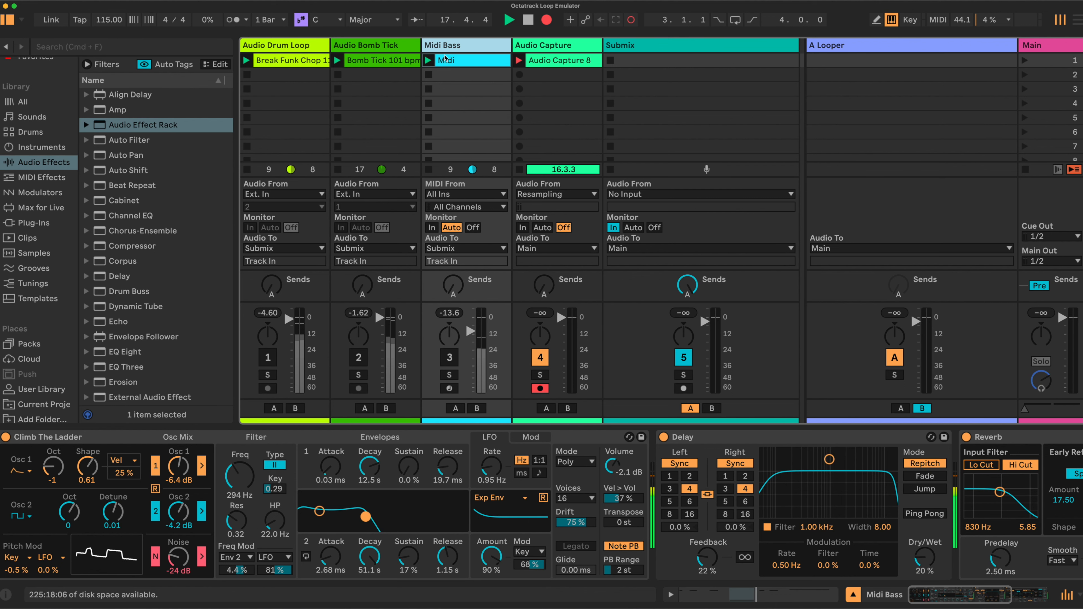
left_click(552, 46)
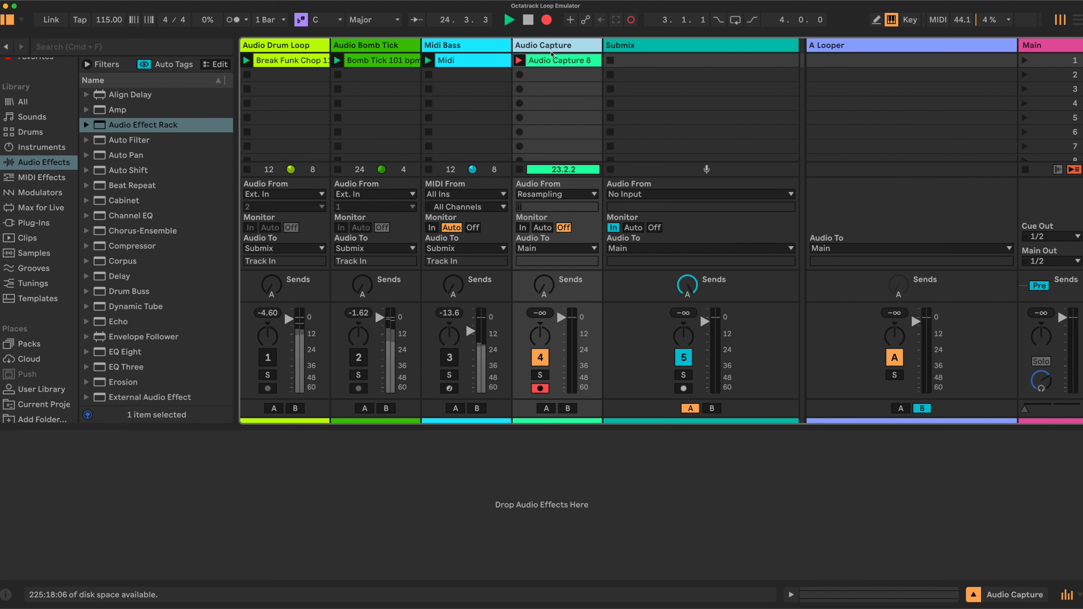
Inspect the Submix track and review the Audio Drum Loop track's output routing options, leaving Submix selected.
left_click(678, 47)
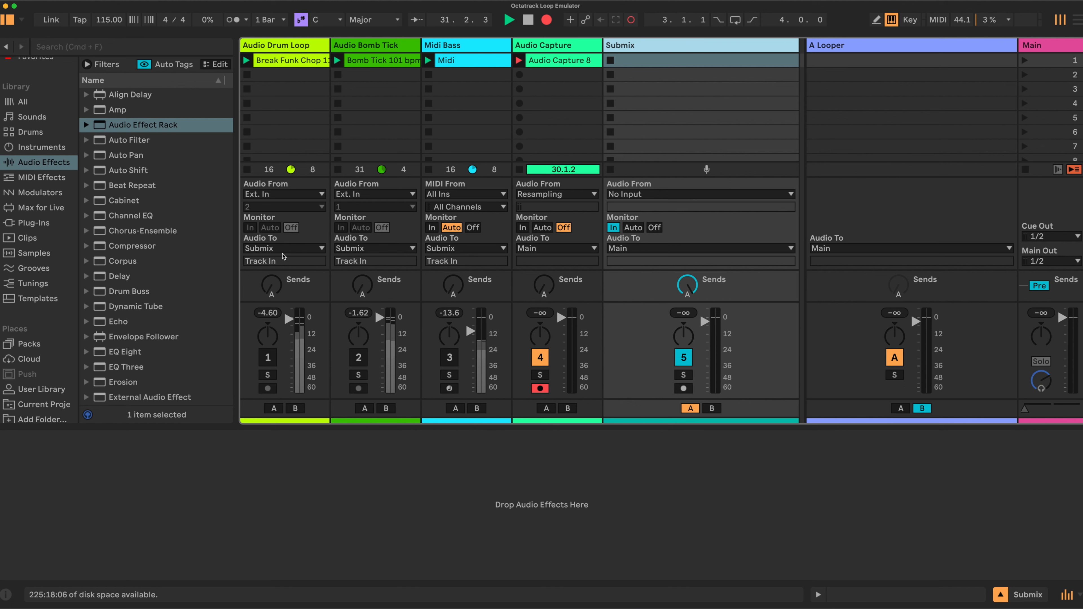
left_click(322, 249)
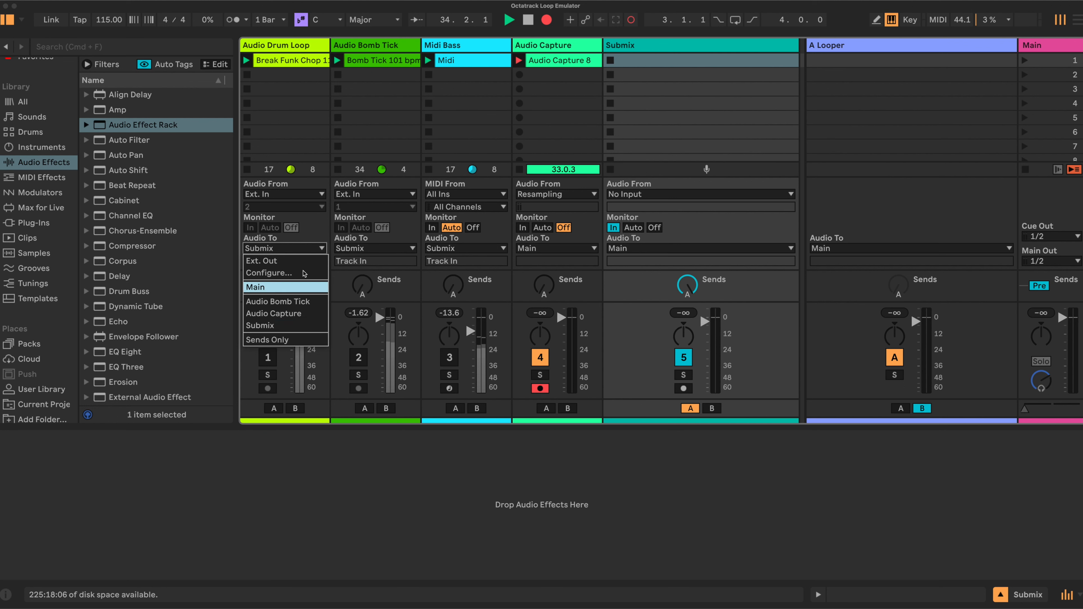
left_click(316, 236)
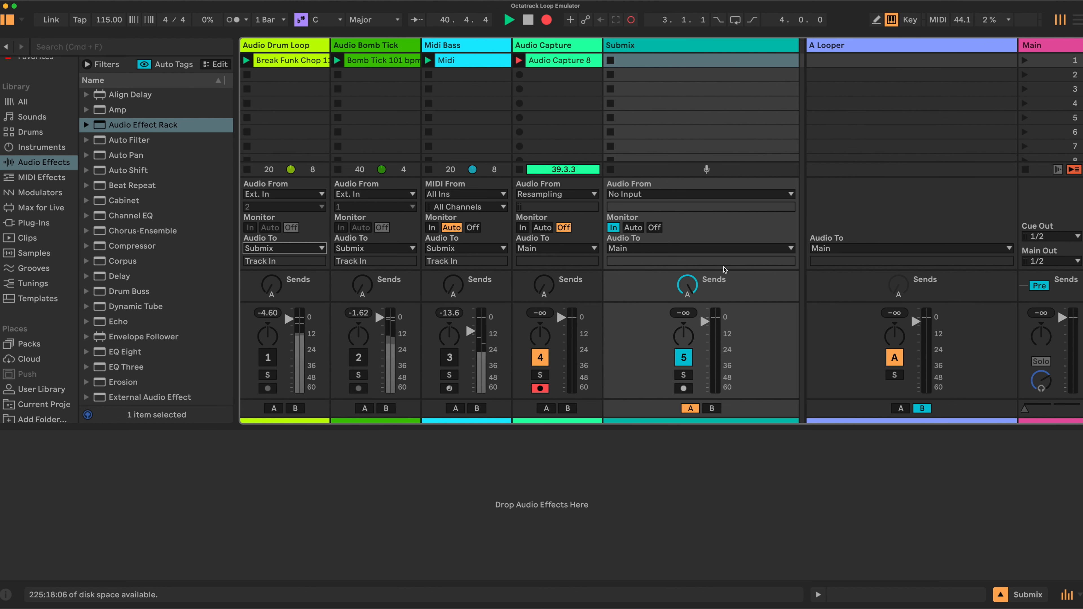
Show the A Looper return's device chain and return to the Submix track.
left_click(879, 45)
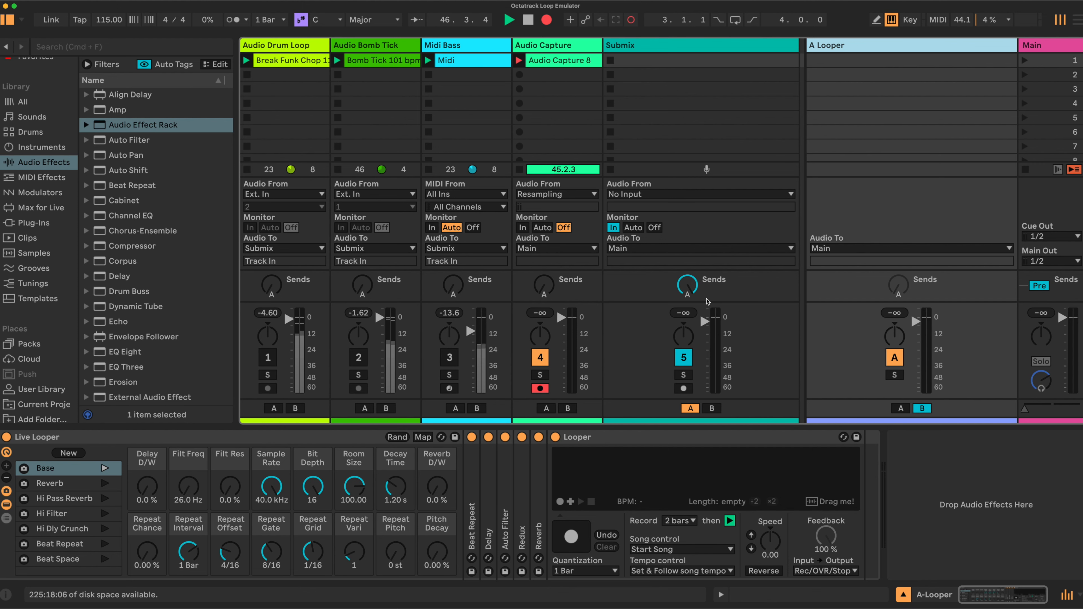
left_click(721, 49)
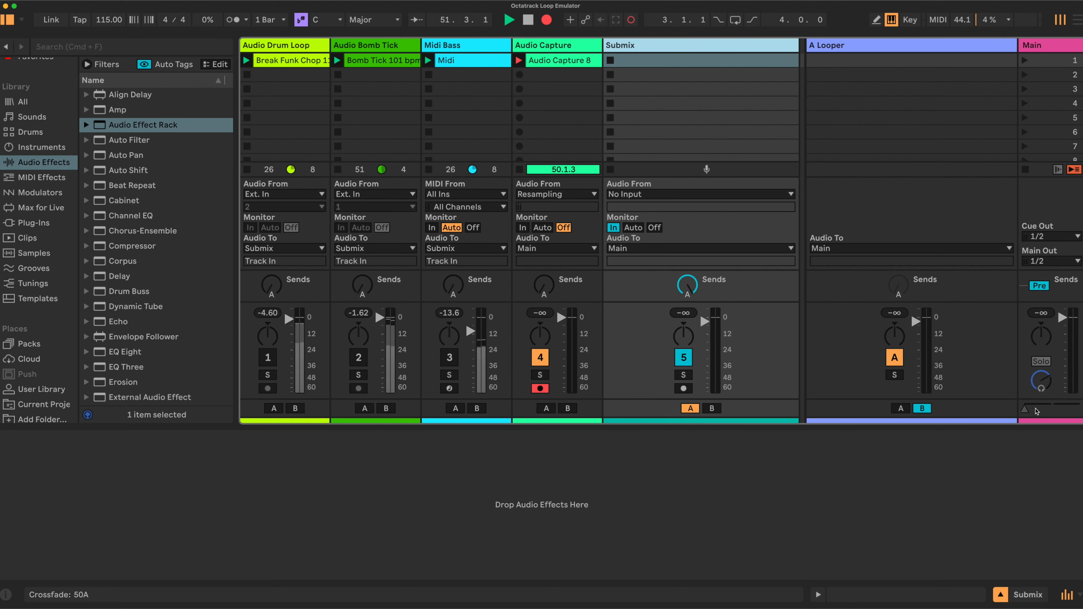
Sweep the crossfader partway from side A and back, move it fully to side B, and activate the Audio Bomb Tick track.
mouse_move(1026, 411)
left_mouse_down()
mouse_move(1075, 408)
mouse_move(1041, 409)
left_mouse_up()
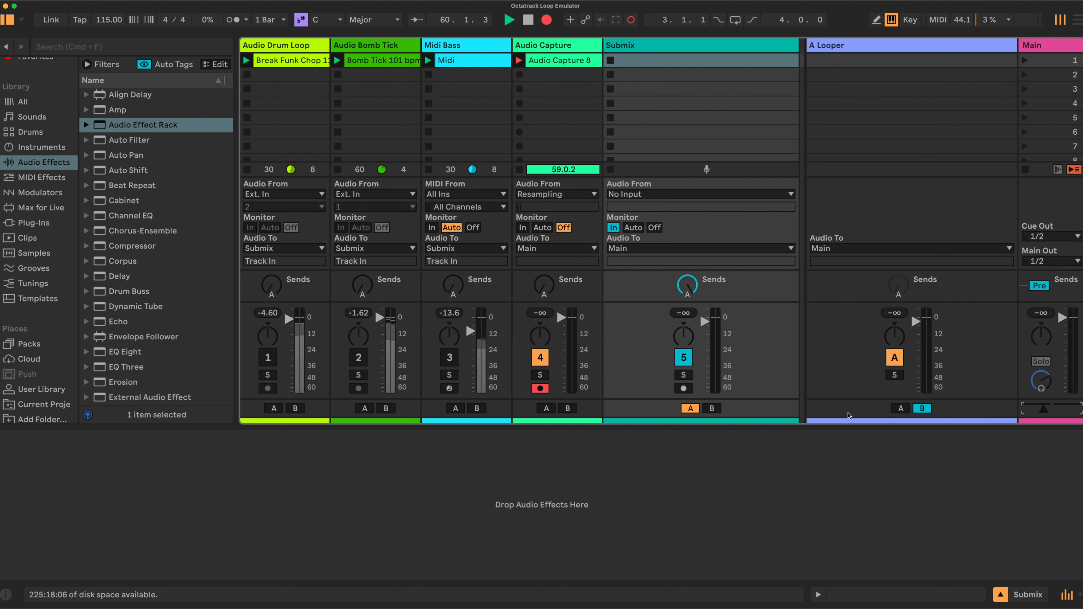
left_click_drag(1048, 410, 1024, 409)
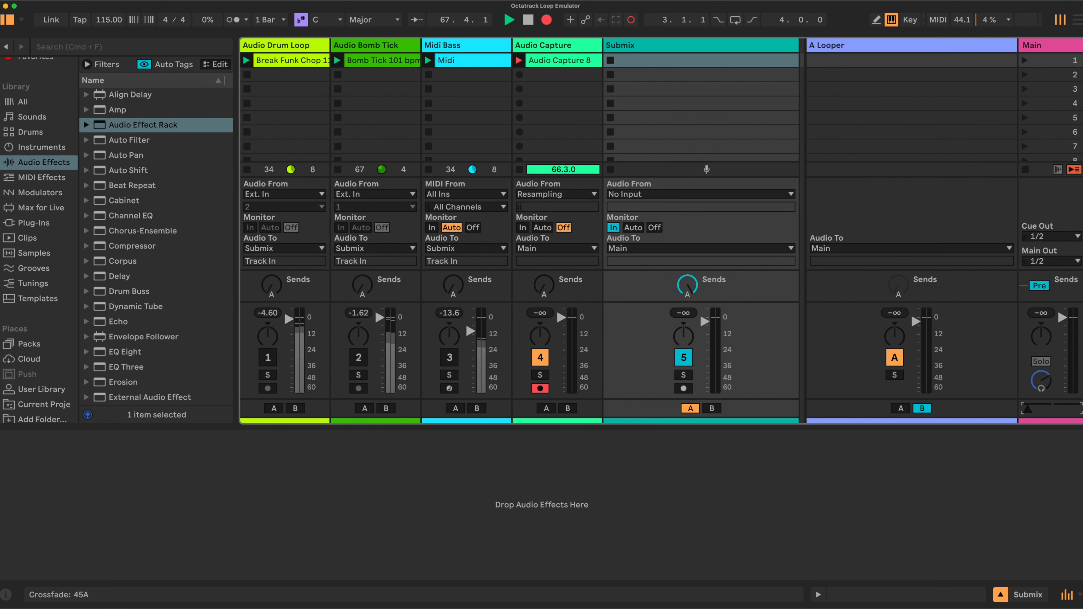
left_click_drag(1027, 408, 1077, 408)
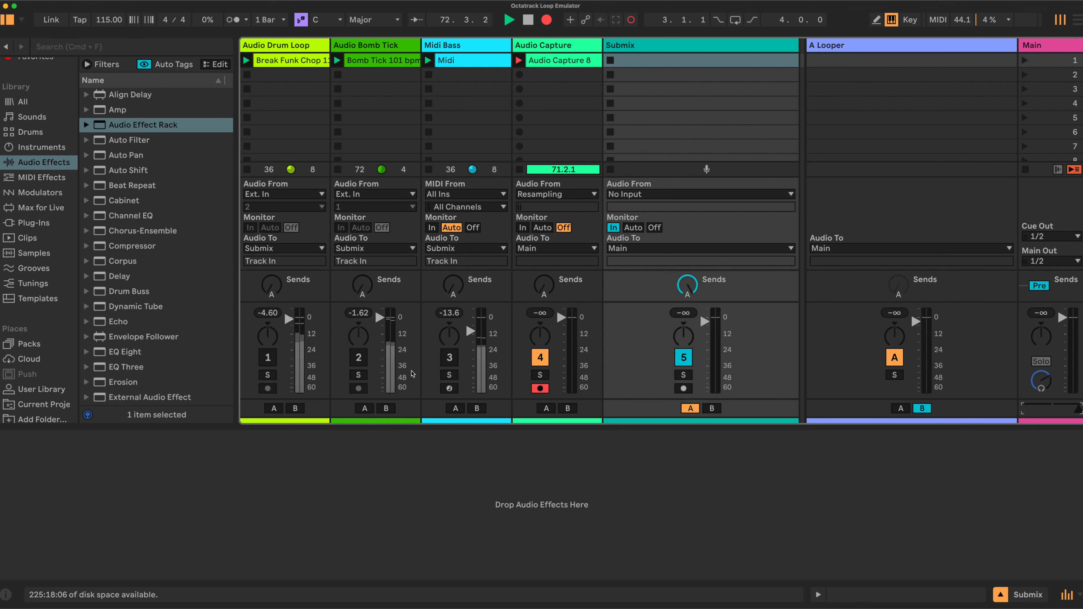
left_click(364, 364)
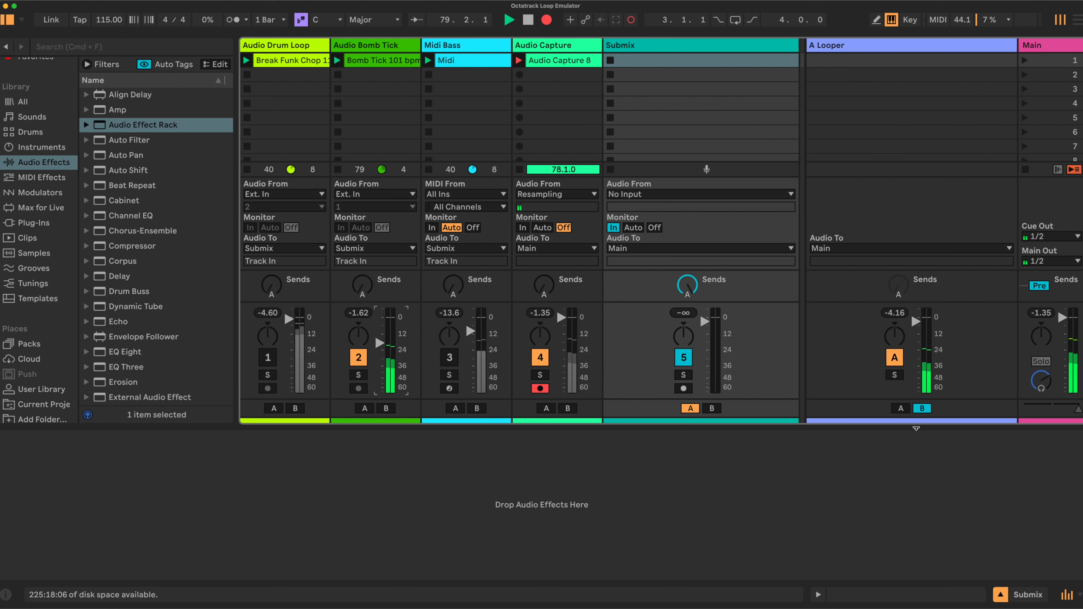
Move the crossfader fully to side A and back to side B, and show the A Looper return's device chain.
left_click_drag(1078, 409, 1025, 410)
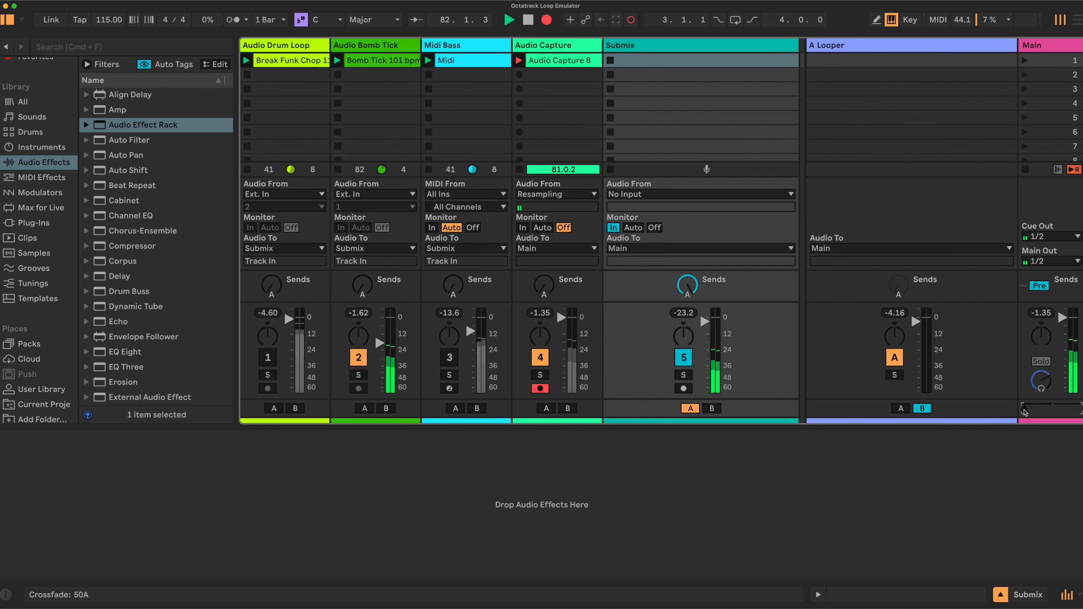
left_click_drag(1025, 412, 1050, 409)
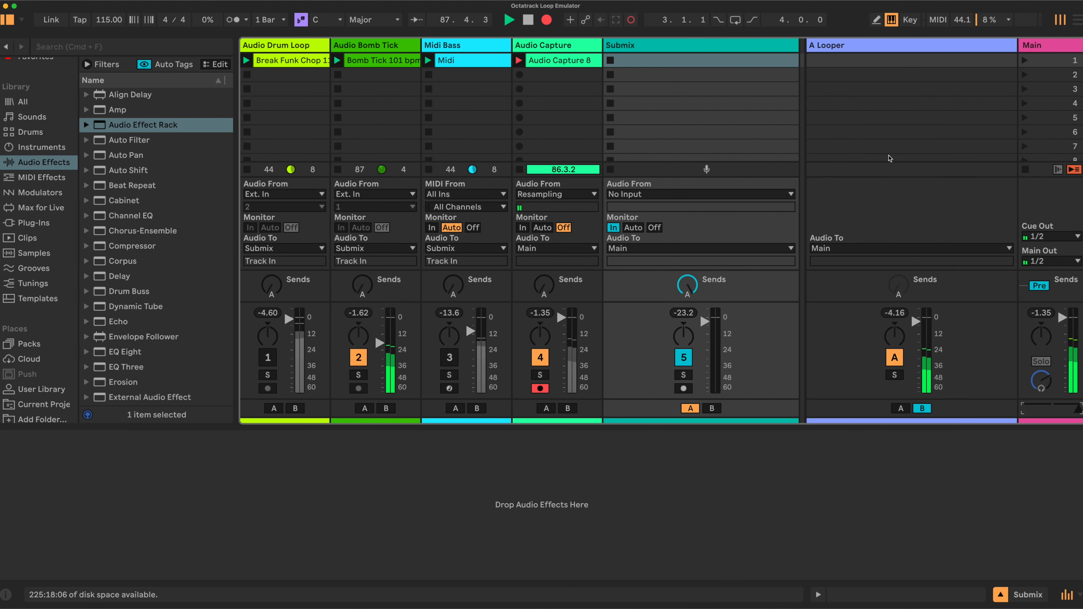
left_click(890, 50)
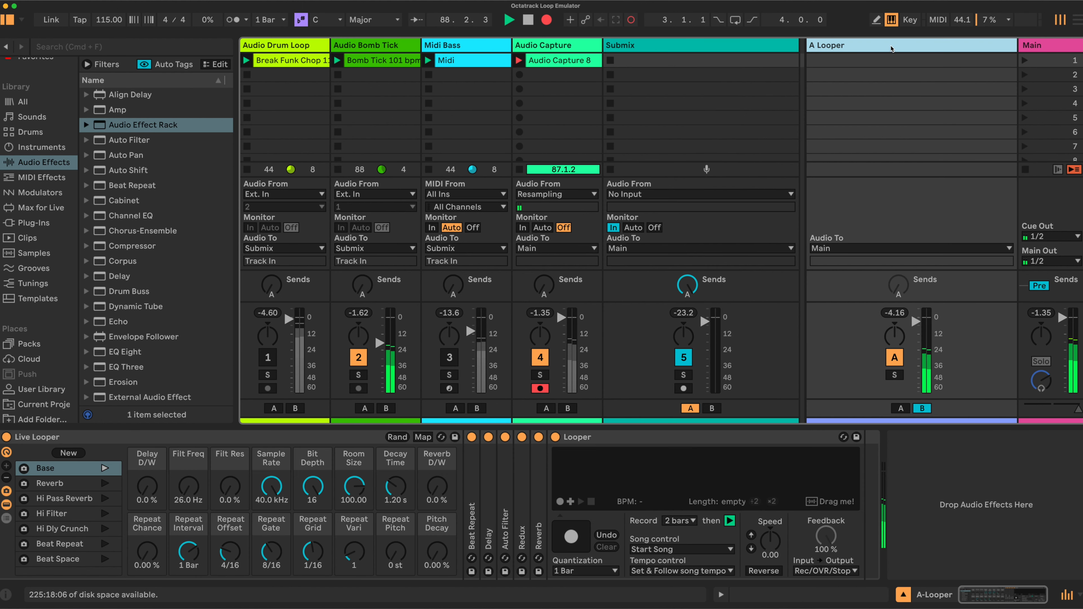
Record a two-bar loop in the Looper, play it in reverse, and switch it back to forward playback.
left_click(571, 536)
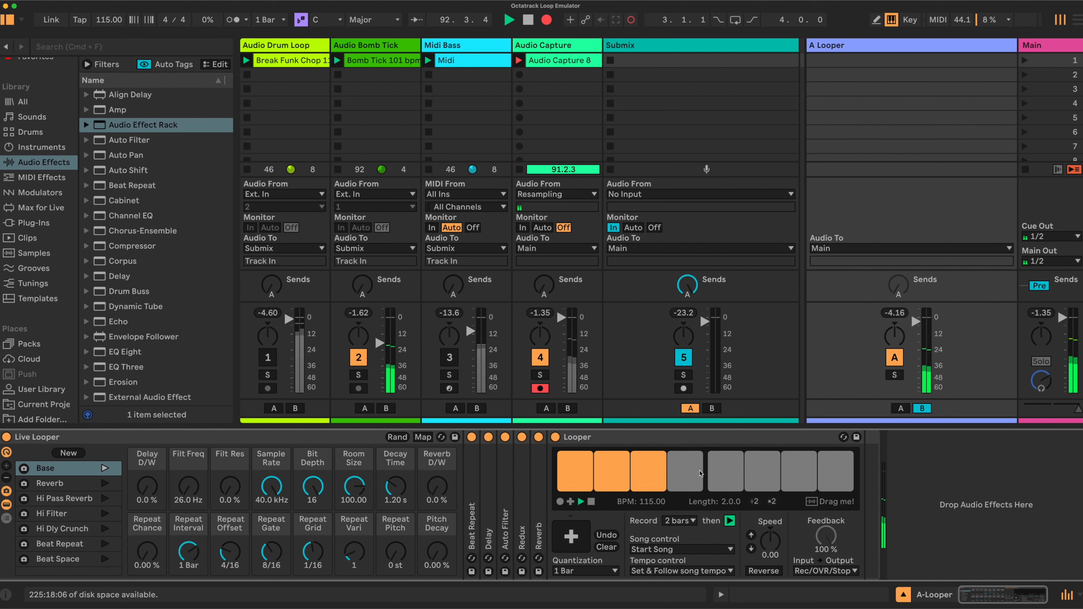
left_click(765, 571)
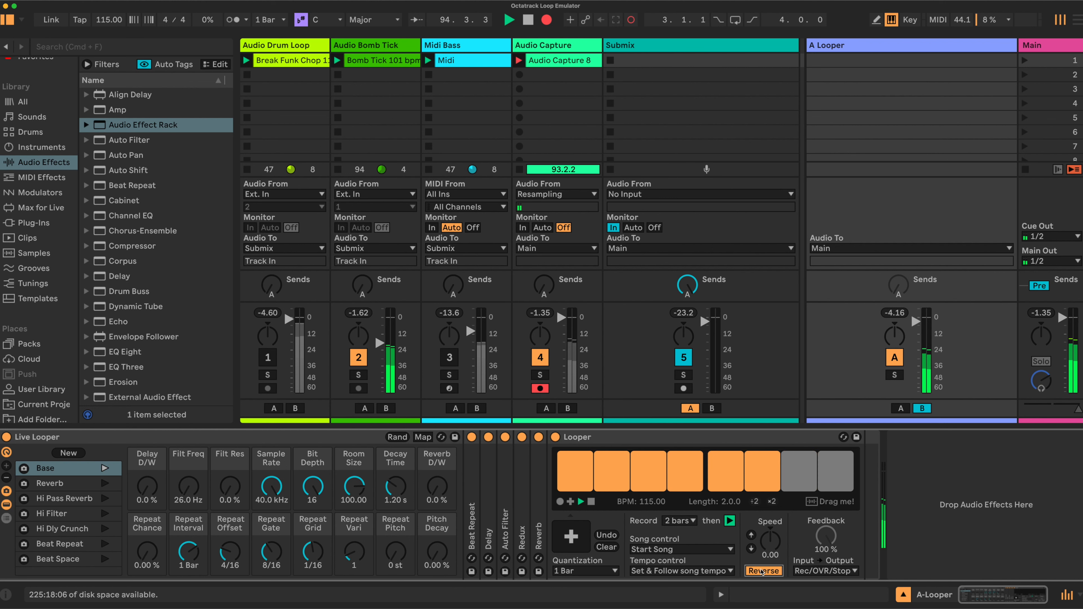
left_click(763, 570)
Activate the Audio Drum Loop track and sweep the crossfader between the live Submix and the recorded loop, ending on side B.
left_click(268, 358)
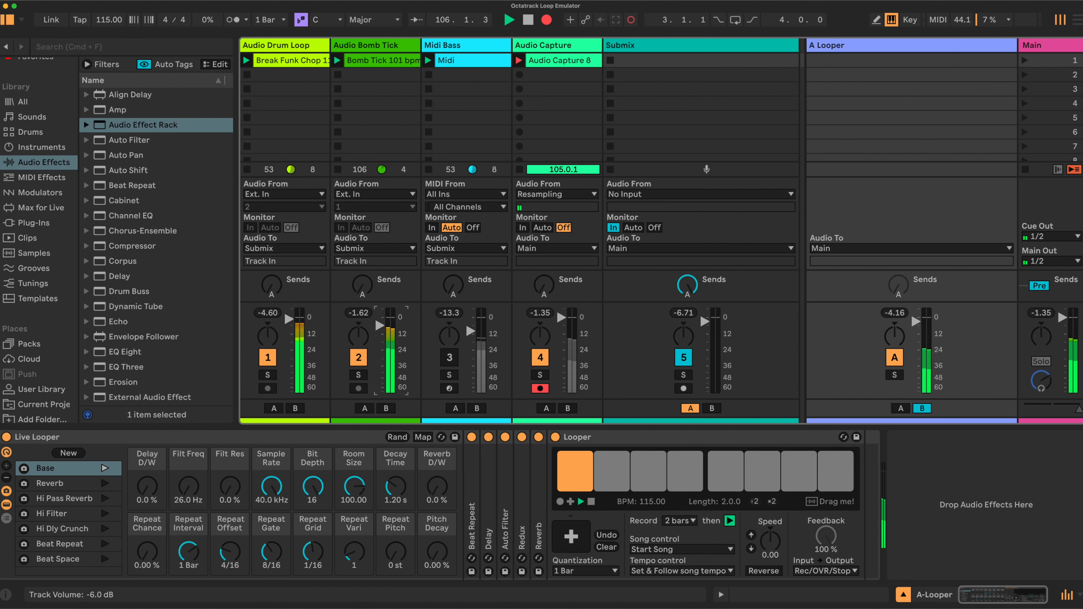
mouse_move(1079, 410)
left_mouse_down()
mouse_move(1024, 409)
mouse_move(1080, 411)
left_mouse_up()
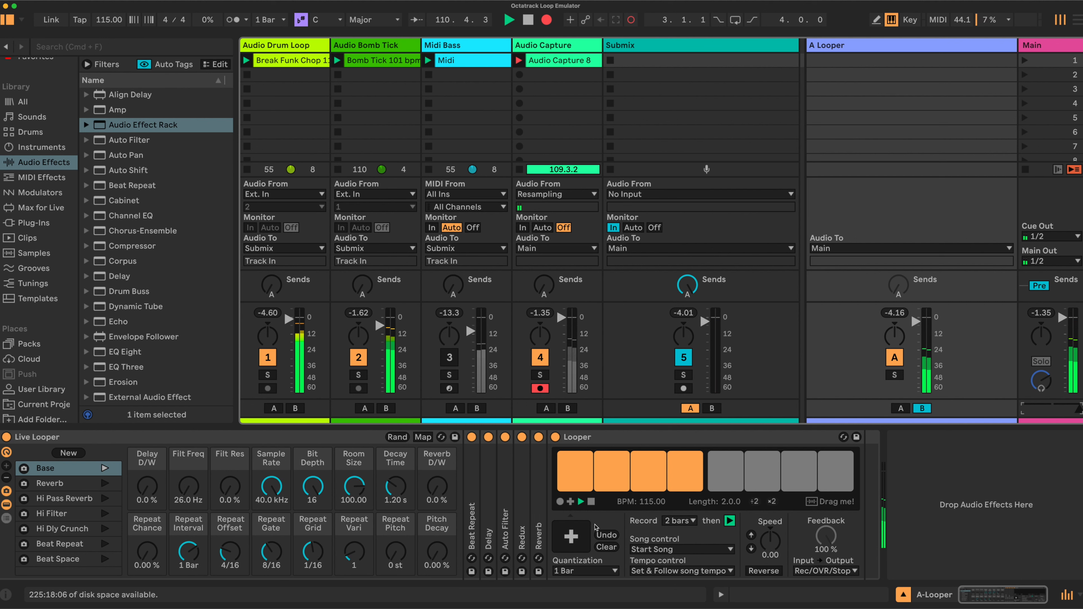
Clear the Looper and deactivate the Audio Bomb Tick and Audio Drum Loop tracks.
left_click(607, 549)
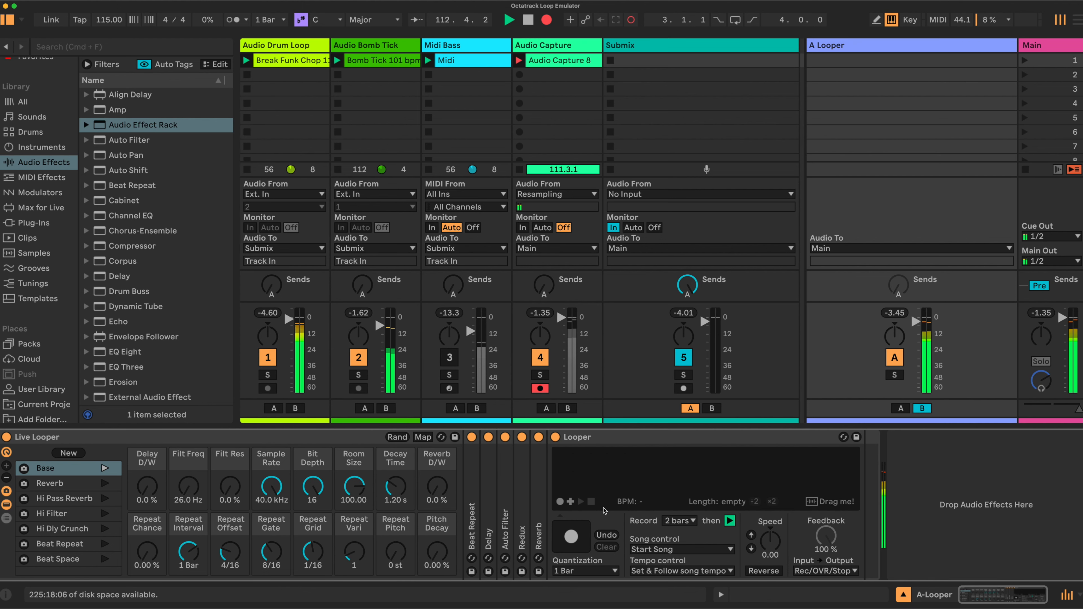
left_click(358, 358)
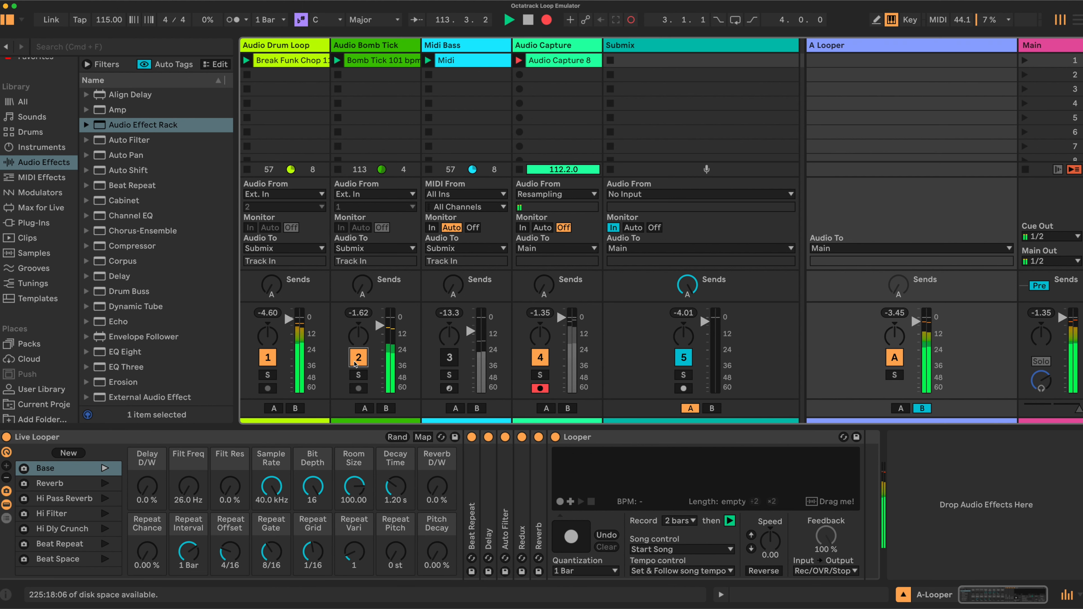
left_click(268, 358)
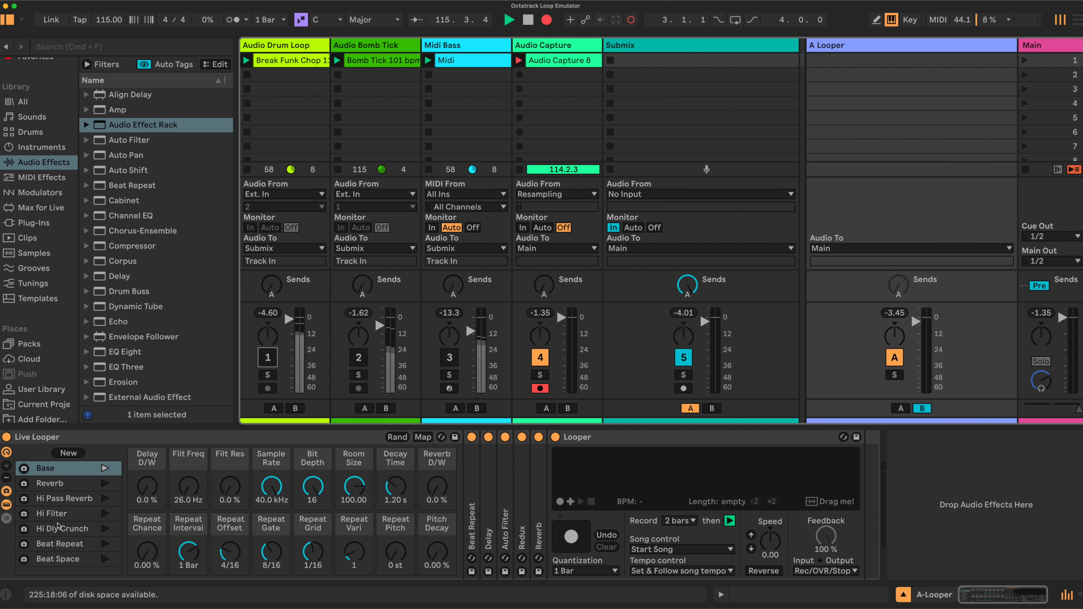
Show the Live Looper rack's Reverb, Hi Pass Reverb, Hi Filter and Hi Dly Crunch variations in turn, and return to Base.
left_click(62, 484)
left_click(105, 483)
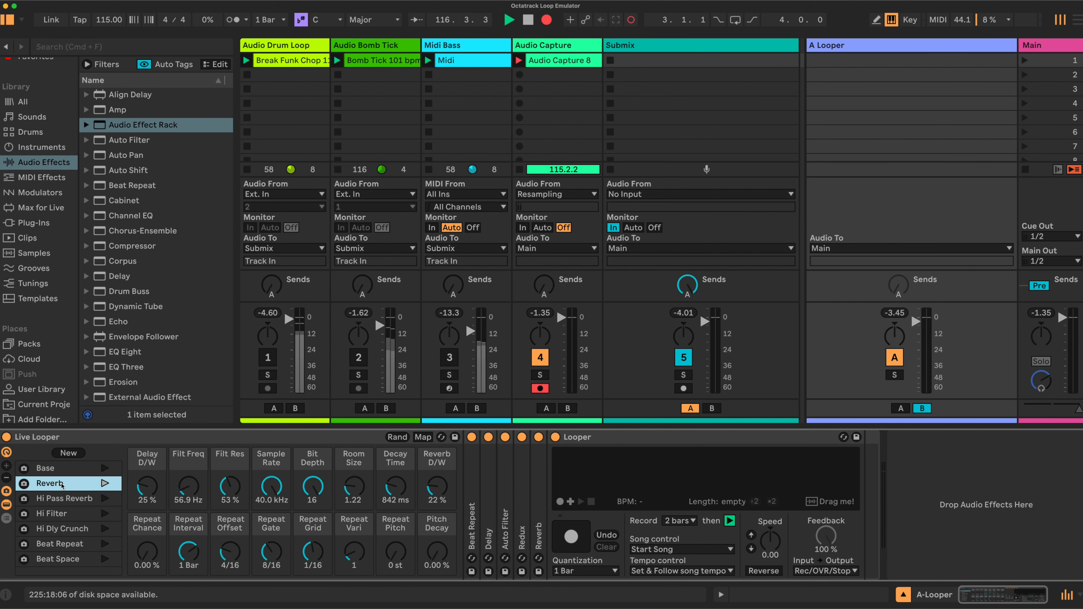
left_click(71, 499)
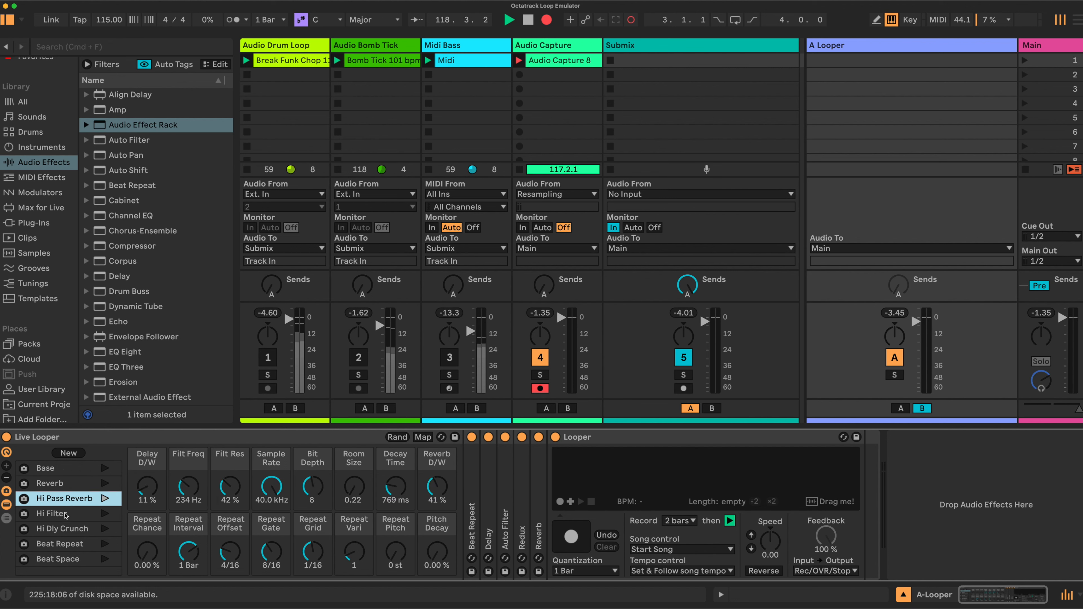
left_click(64, 514)
left_click(62, 529)
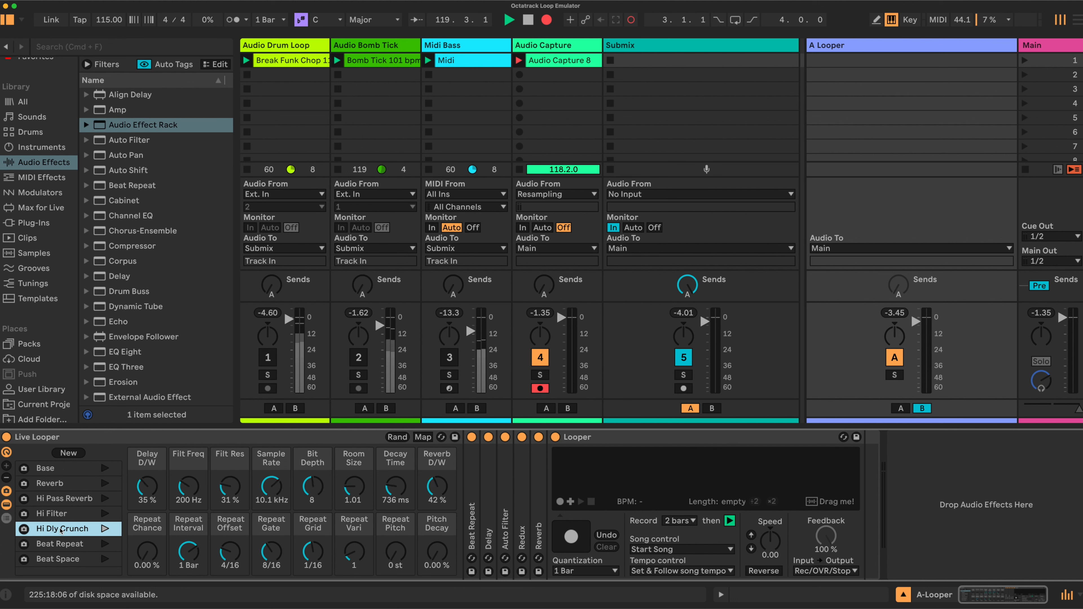
left_click(63, 471)
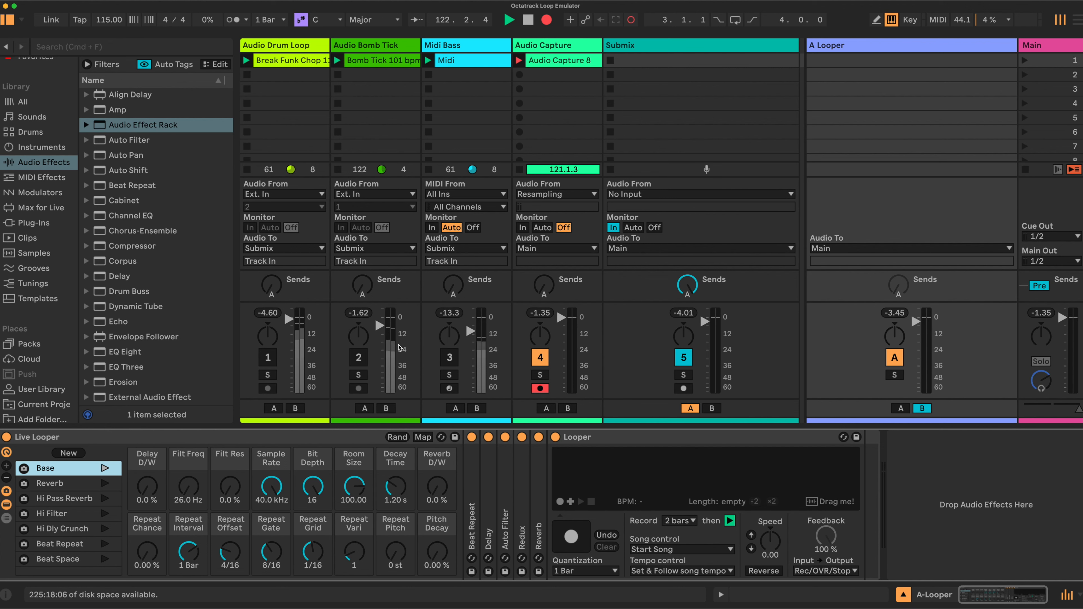
Activate the Audio Bomb Tick track and lower its volume.
left_click(364, 361)
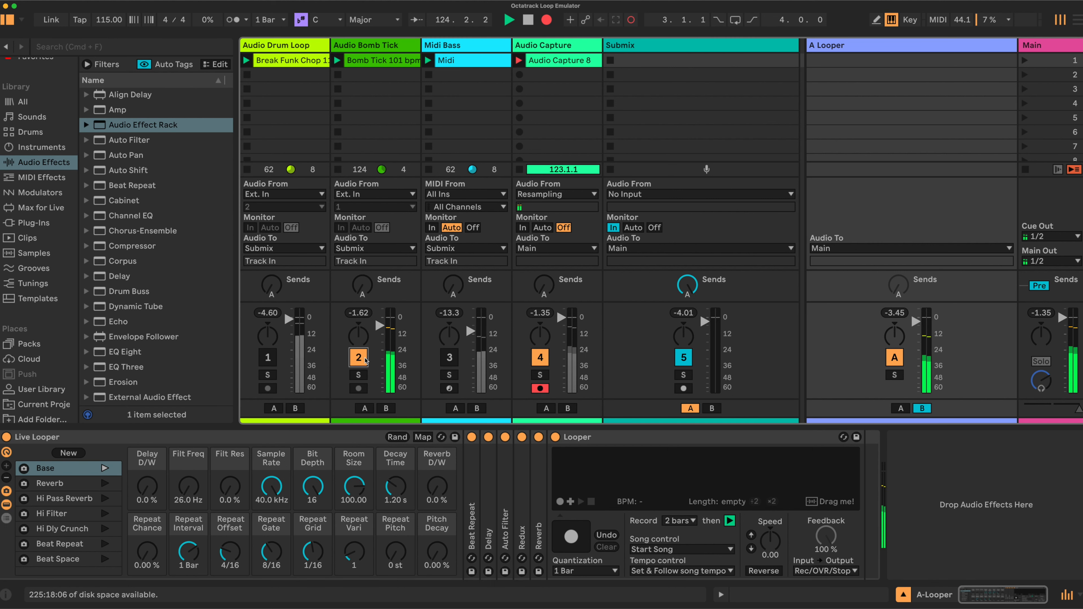
left_click_drag(379, 326, 379, 339)
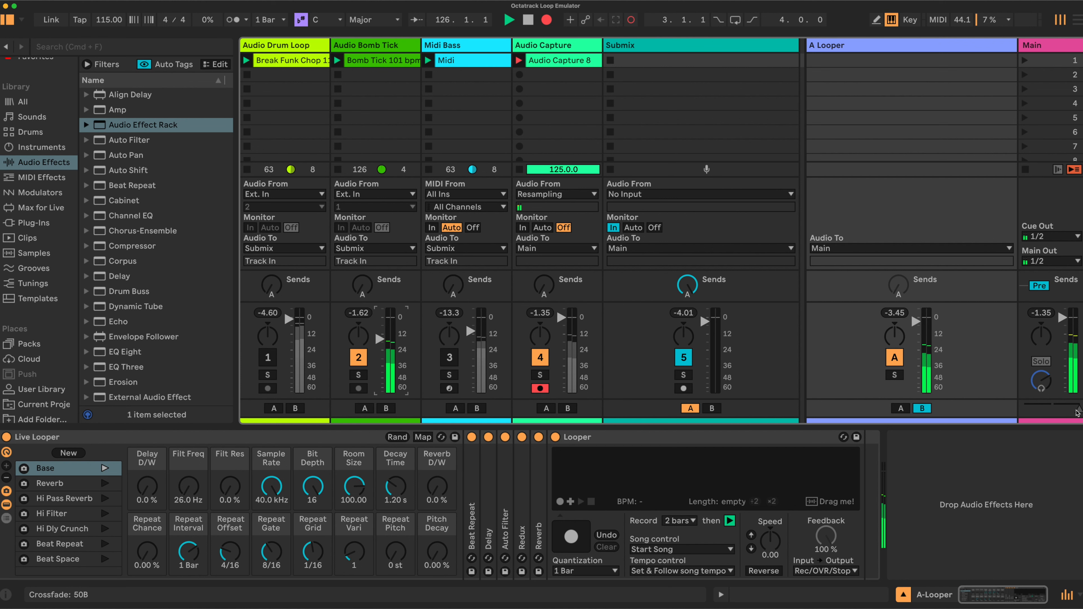
Move the crossfader to side A, recall the Hi Pass Reverb variation, and crossfade over to side B.
left_click_drag(1077, 412, 1024, 409)
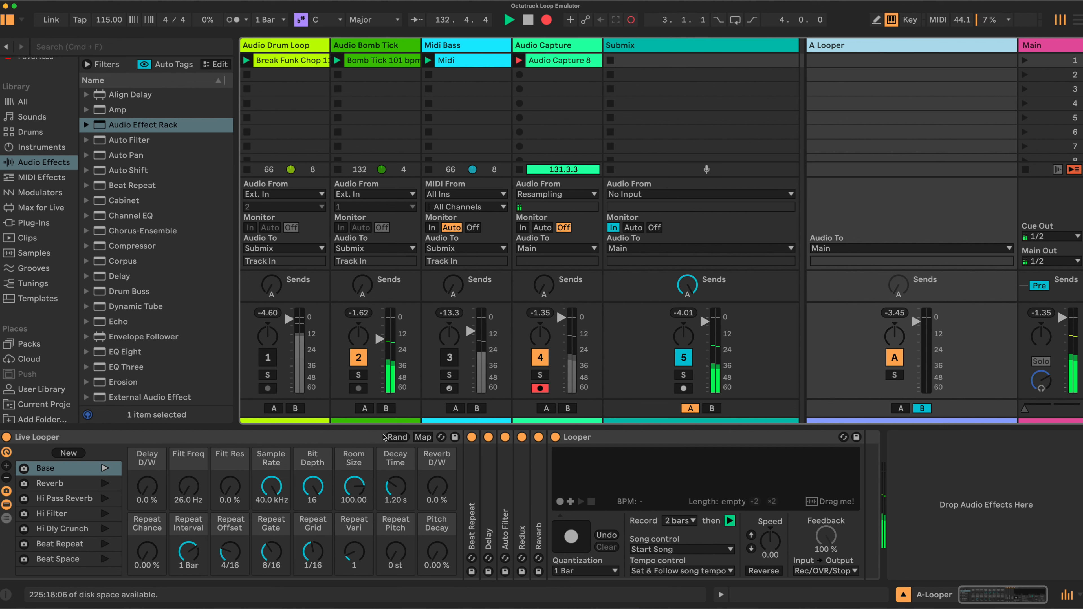
left_click(61, 498)
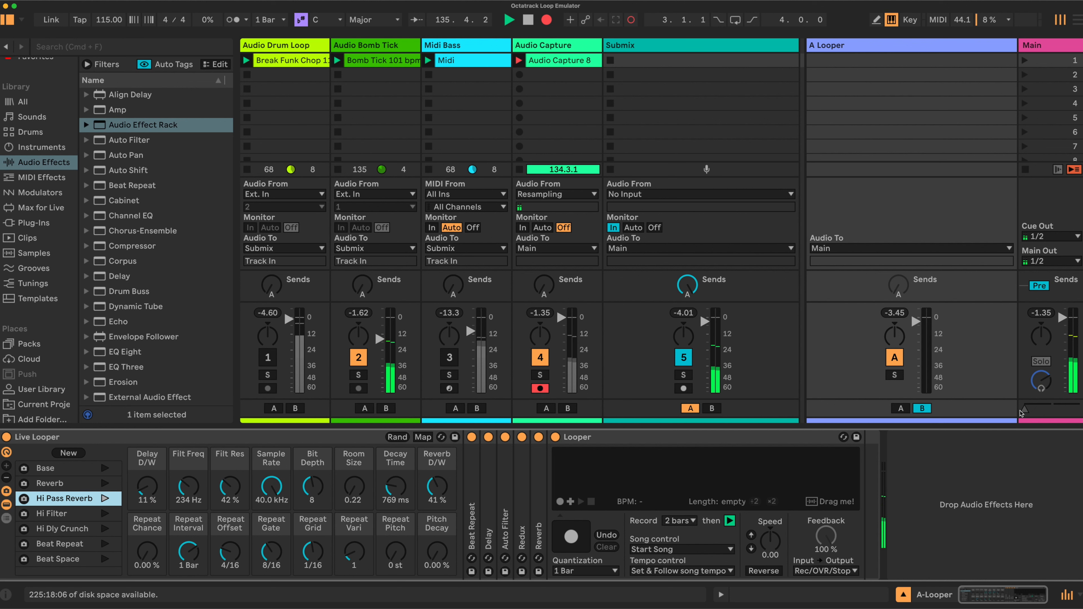
left_click_drag(1025, 411, 1074, 409)
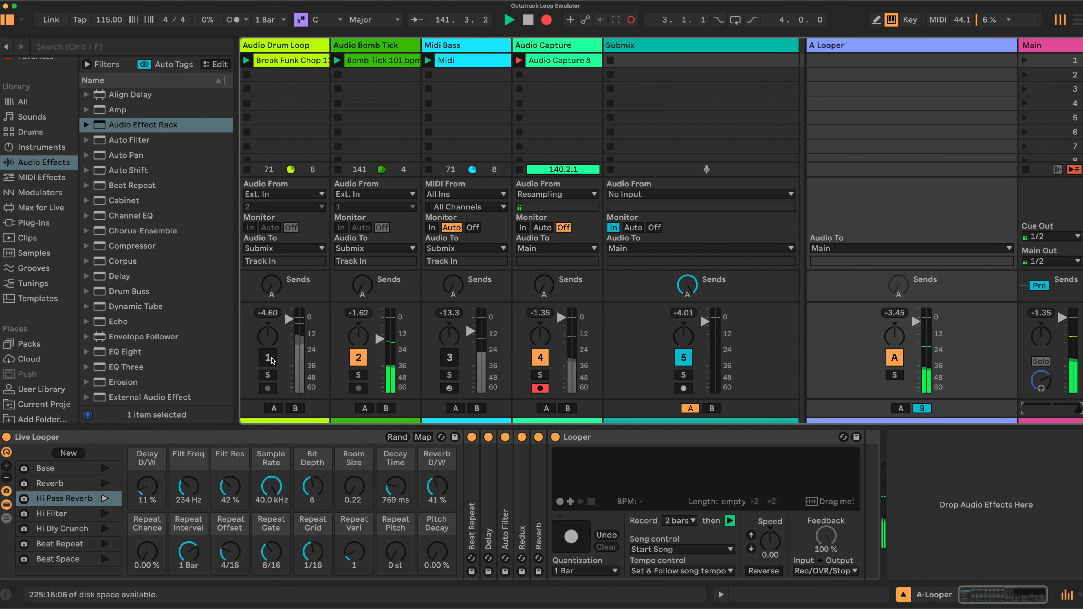
Record a two-bar loop in the Looper and sweep the crossfader away from side B and back.
left_click(571, 536)
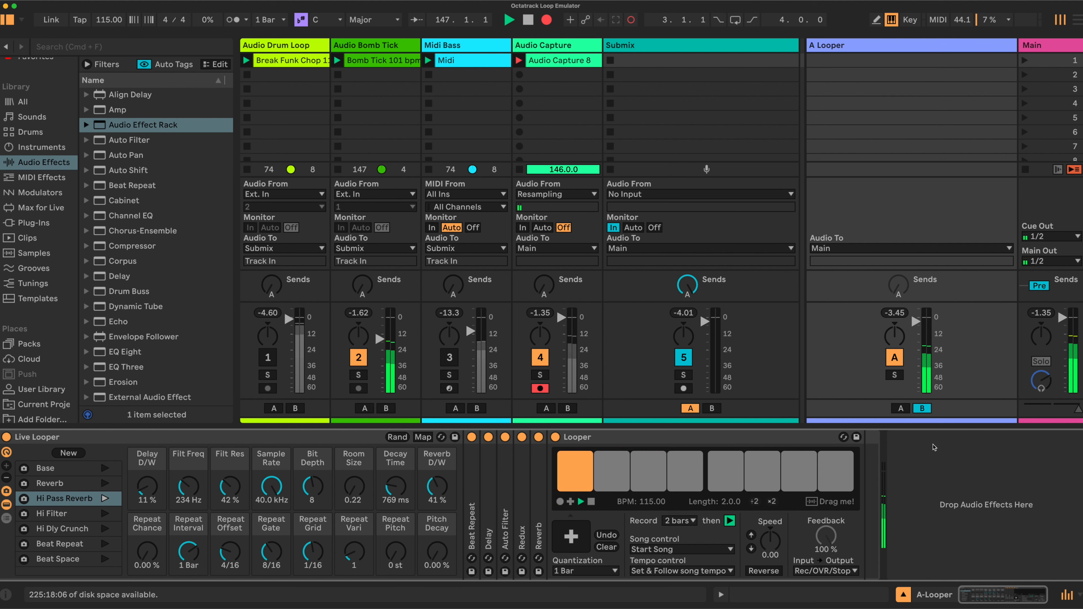
mouse_move(1078, 409)
left_mouse_down()
mouse_move(1031, 409)
mouse_move(1078, 410)
left_mouse_up()
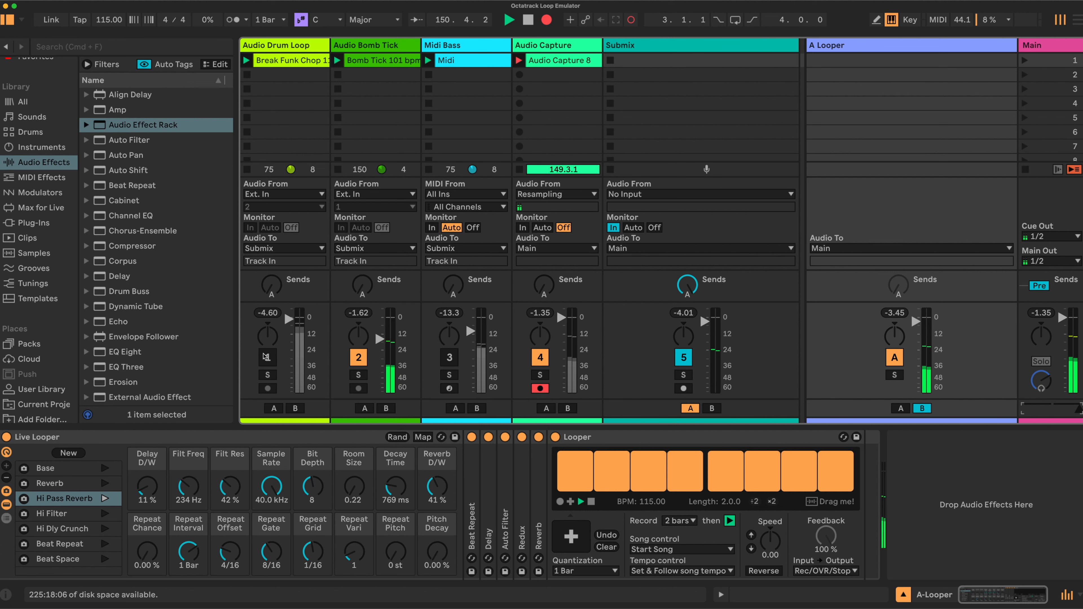
Bring in the Audio Drum Loop track for a crossfader sweep against the loop, deactivate the track again and clear the Looper.
left_click(268, 358)
mouse_move(1071, 411)
left_mouse_down()
mouse_move(1032, 409)
mouse_move(1078, 409)
left_mouse_up()
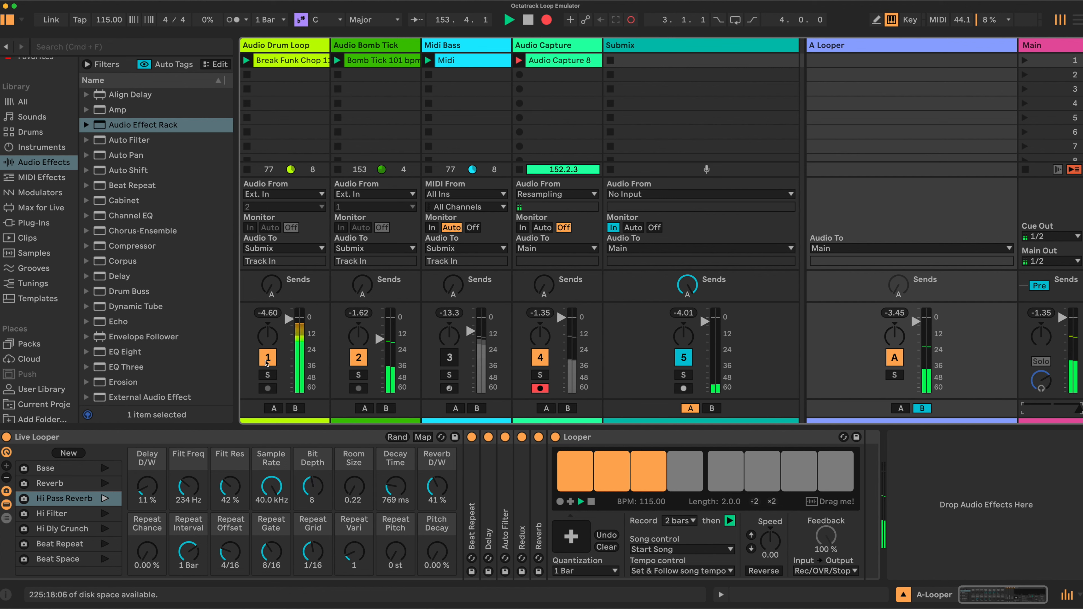
left_click(268, 358)
left_click(603, 546)
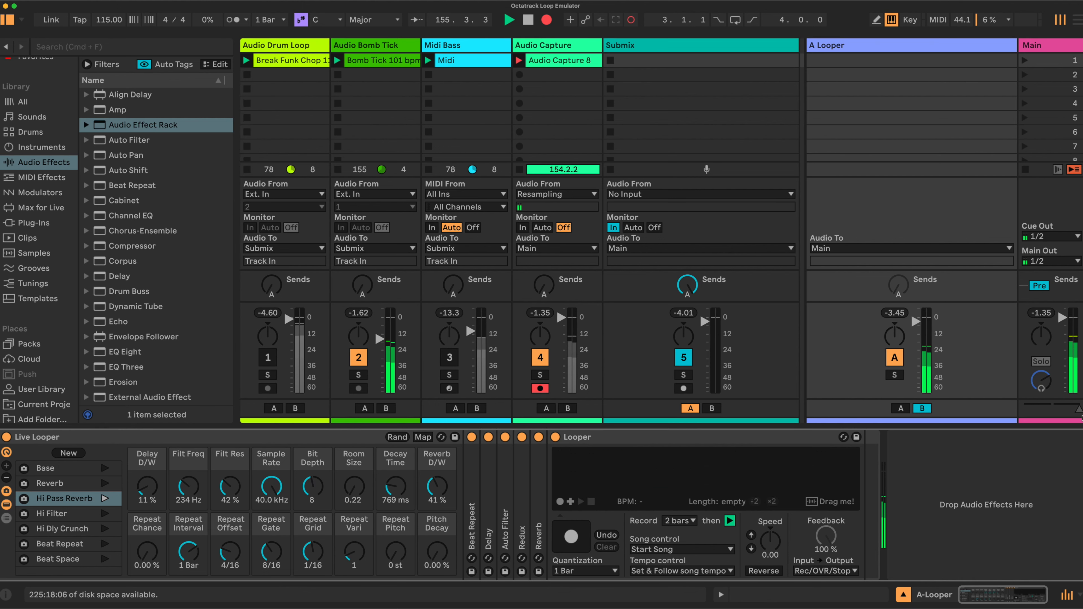
Set the crossfader to side A, recall the Beat Repeat variation, and sweep the crossfader toward side B and back to A.
left_click_drag(1078, 410, 1024, 408)
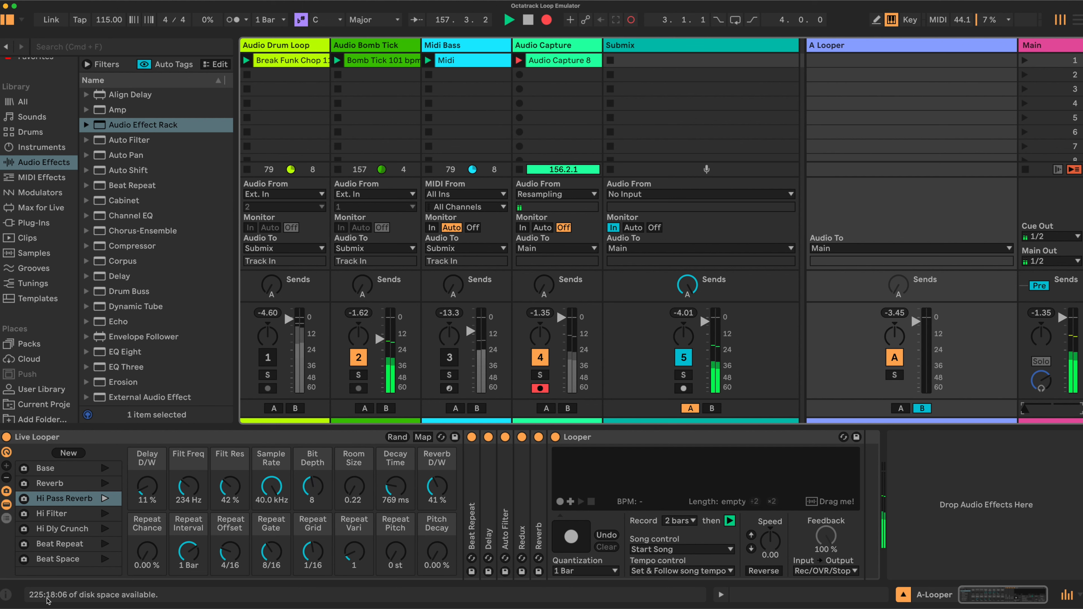
left_click(60, 543)
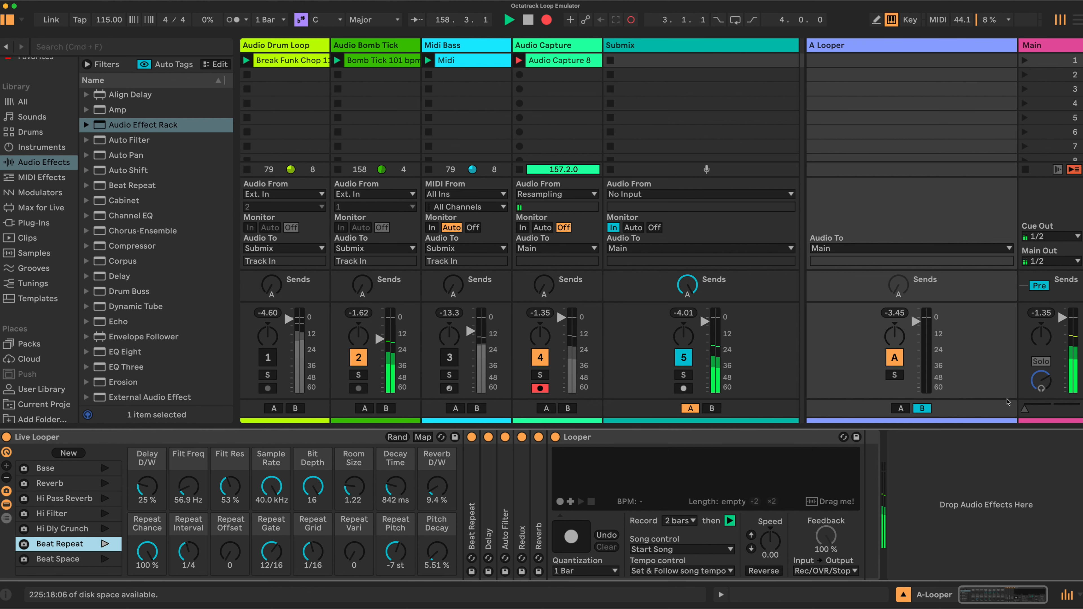
left_click_drag(1025, 411, 1049, 408)
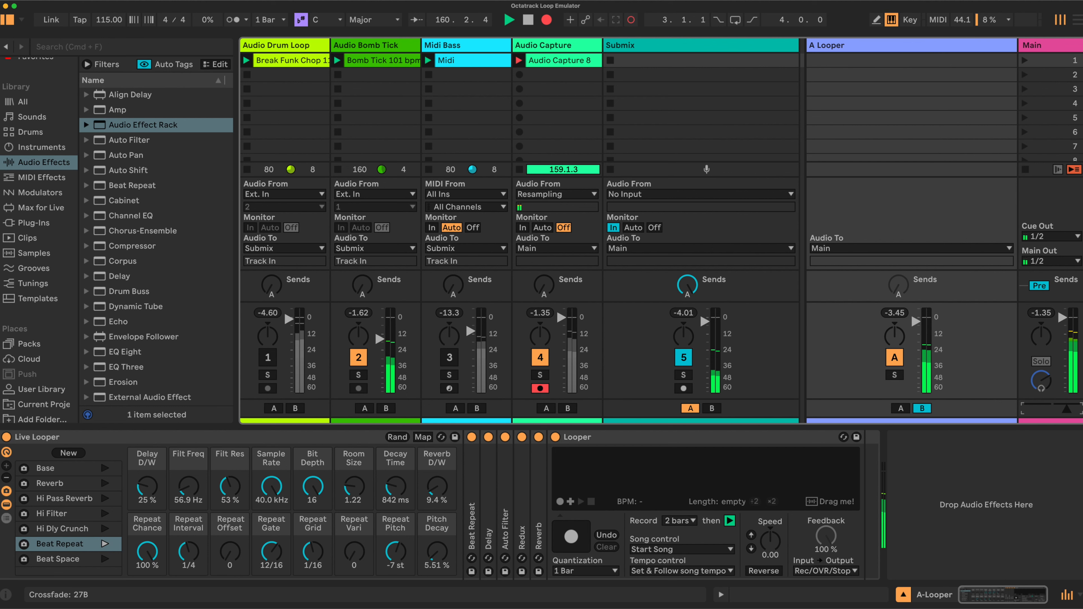
left_click_drag(1066, 409, 1024, 409)
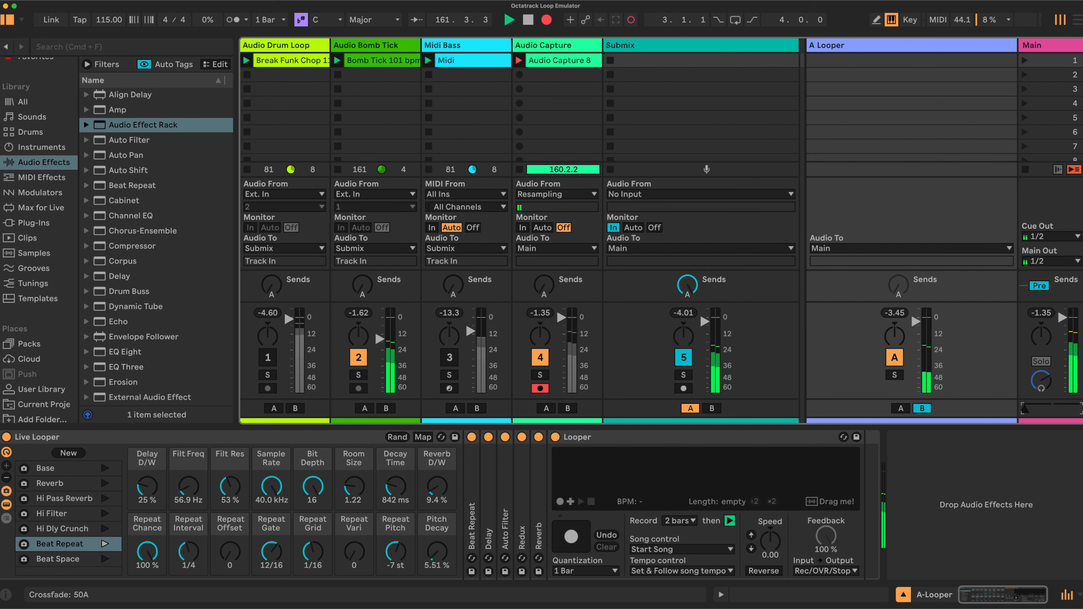
Audition the Beat Space, Hi Filter and Hi Pass Reverb variations in turn, sweeping the crossfader from side A and back for each.
left_click(68, 559)
mouse_move(1024, 408)
left_mouse_down()
mouse_move(1039, 409)
mouse_move(1024, 408)
left_mouse_up()
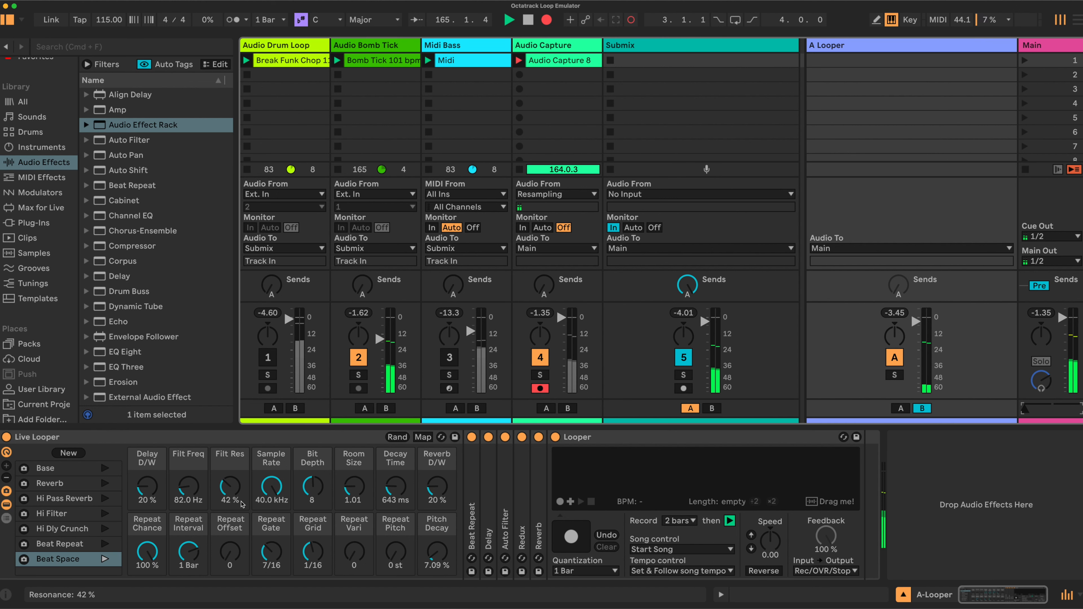
left_click(50, 512)
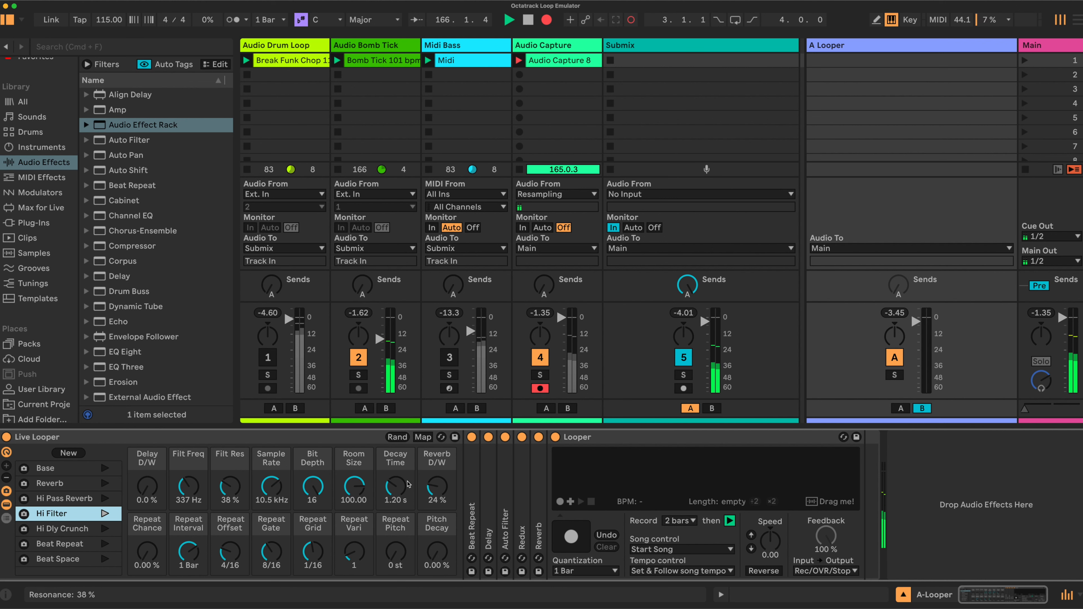
mouse_move(1026, 409)
left_mouse_down()
mouse_move(1069, 408)
mouse_move(1024, 409)
left_mouse_up()
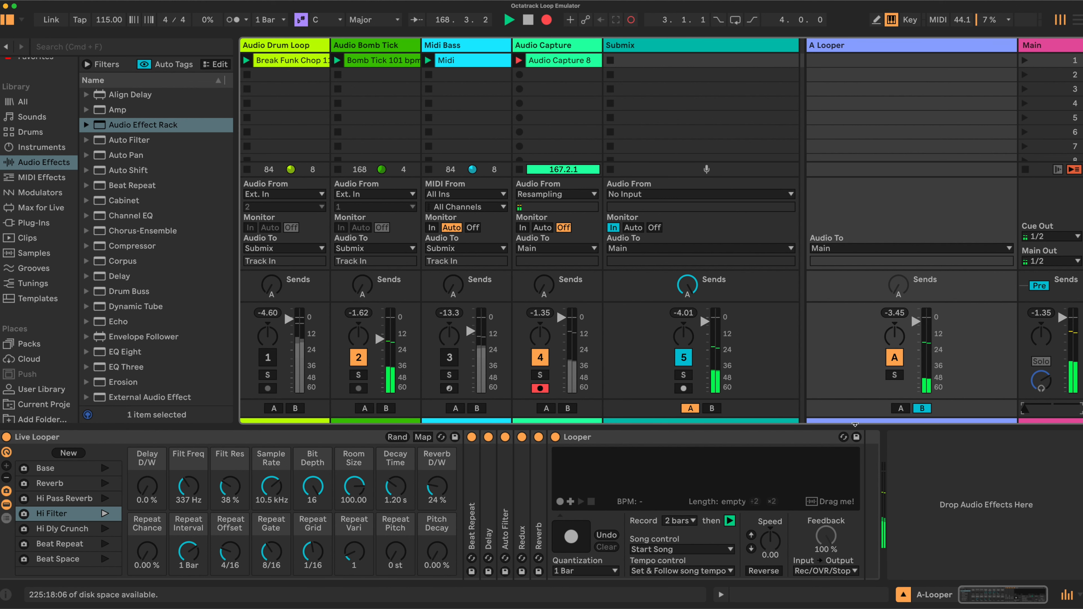
left_click(59, 497)
mouse_move(1024, 408)
left_mouse_down()
mouse_move(1066, 408)
mouse_move(1024, 408)
left_mouse_up()
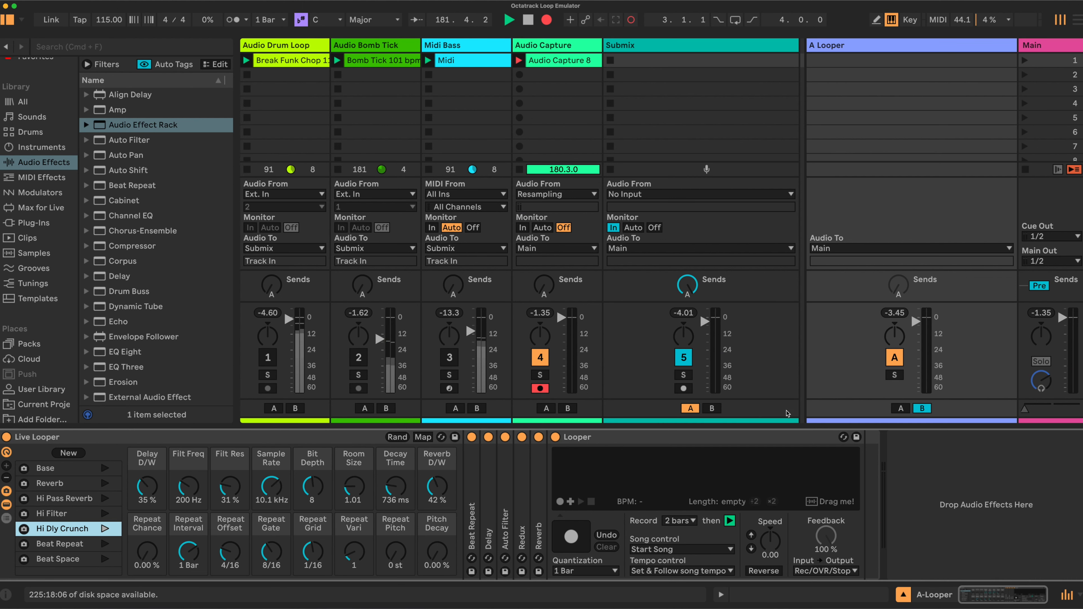
Activate the Audio Bomb Tick track and record a two-bar loop through the Hi Dly Crunch variation.
left_click(358, 358)
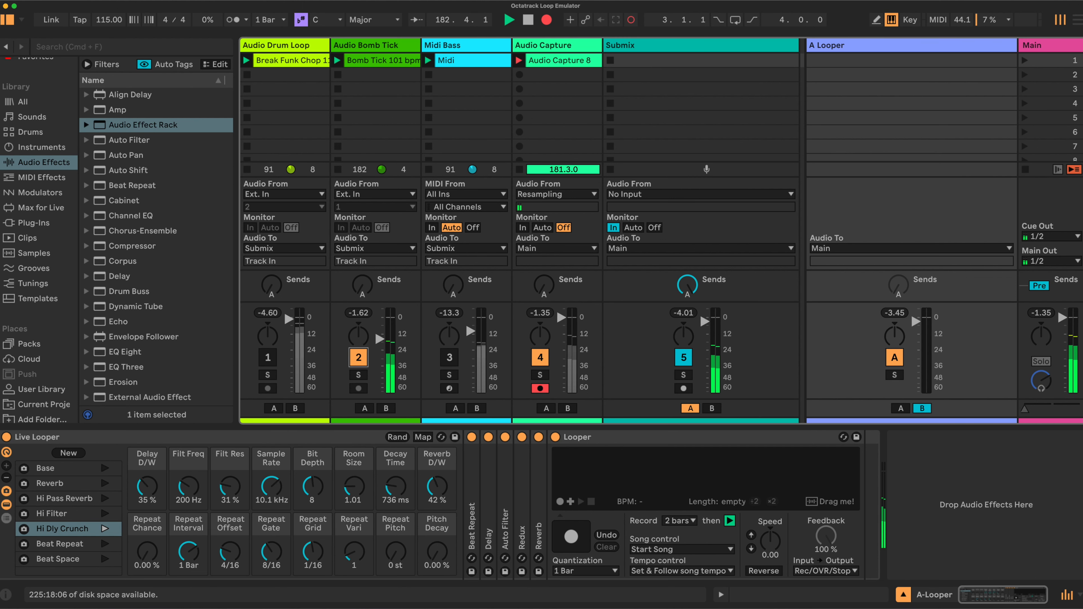
left_click(567, 529)
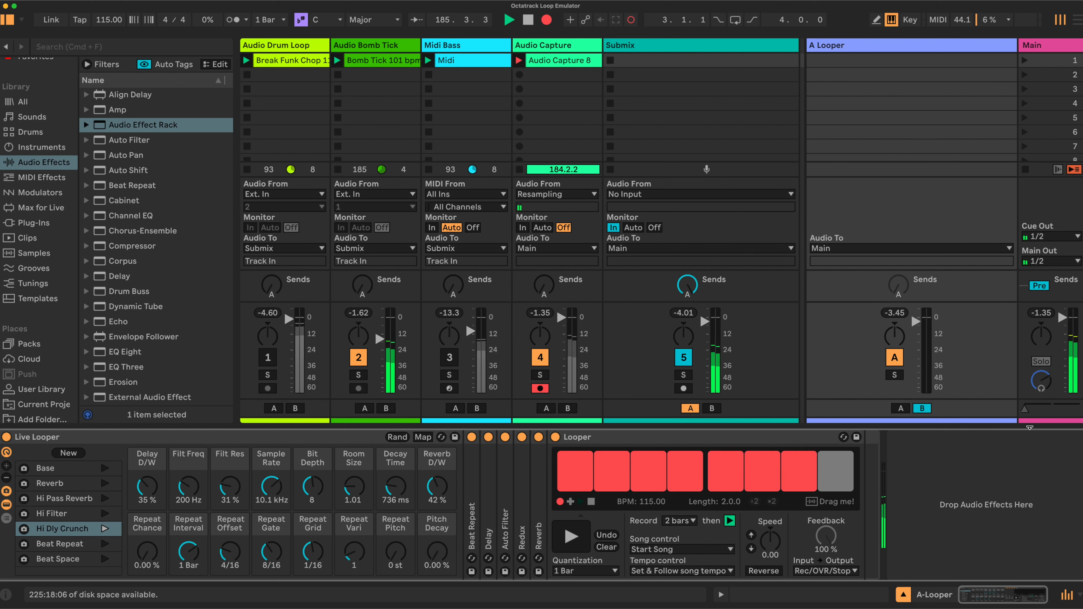
Move the crossfader fully to side B to play the recorded loop, and return it to side A.
left_click_drag(1026, 411, 1079, 411)
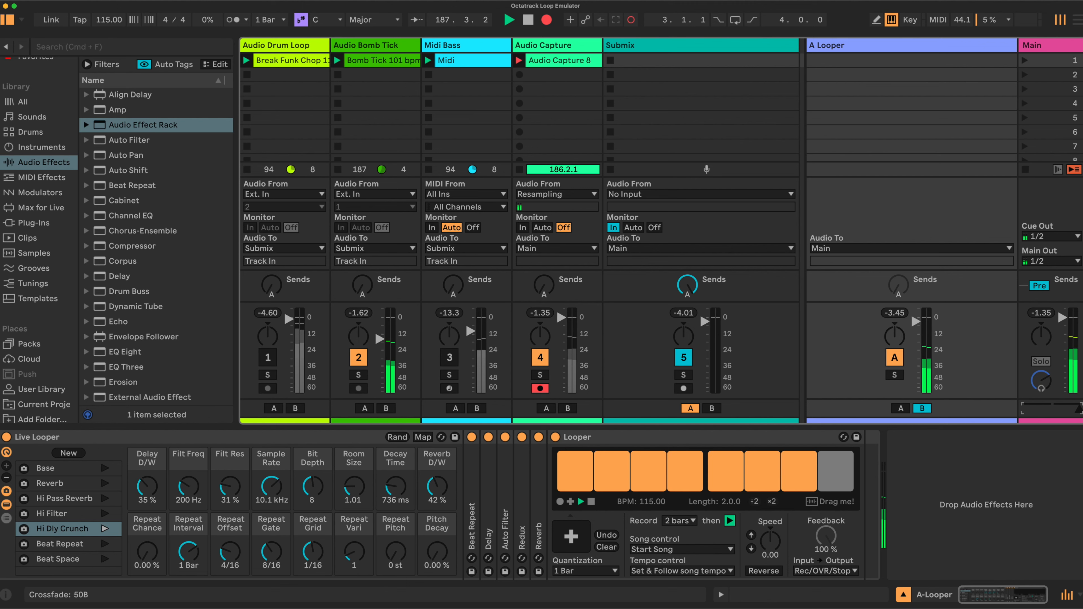
left_click_drag(1079, 409, 1025, 409)
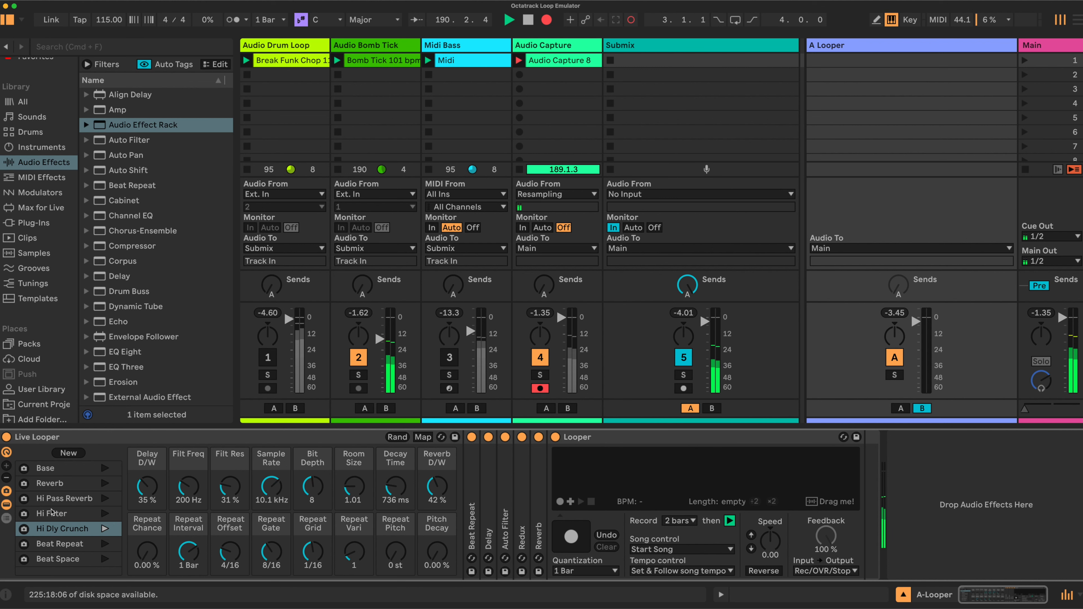
Recall the Hi Pass Reverb variation and sweep the crossfader from side A fully to side B.
left_click(57, 500)
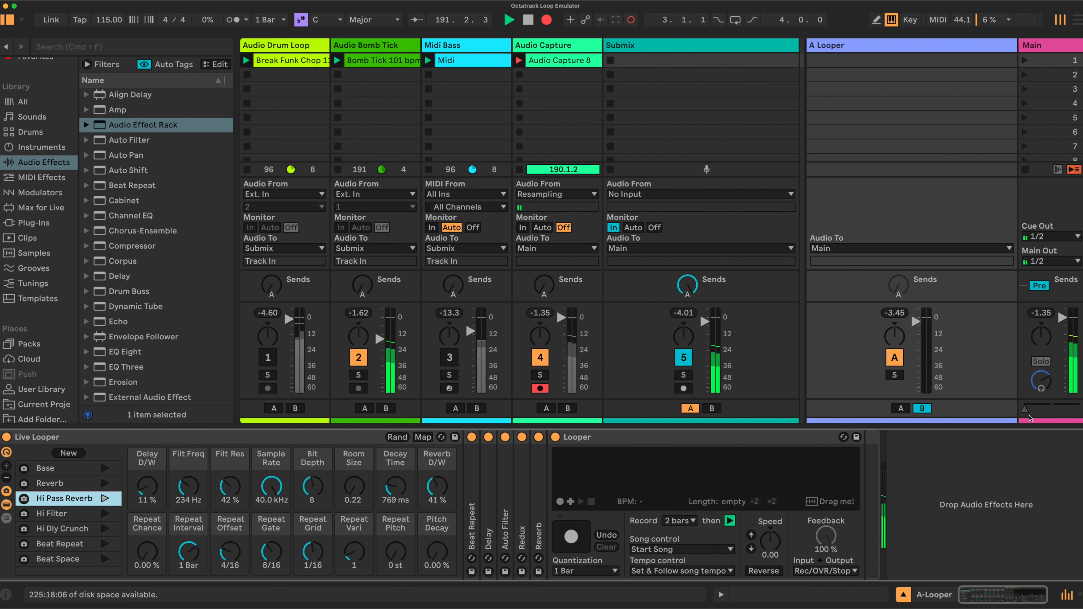
left_click_drag(1028, 416, 1078, 410)
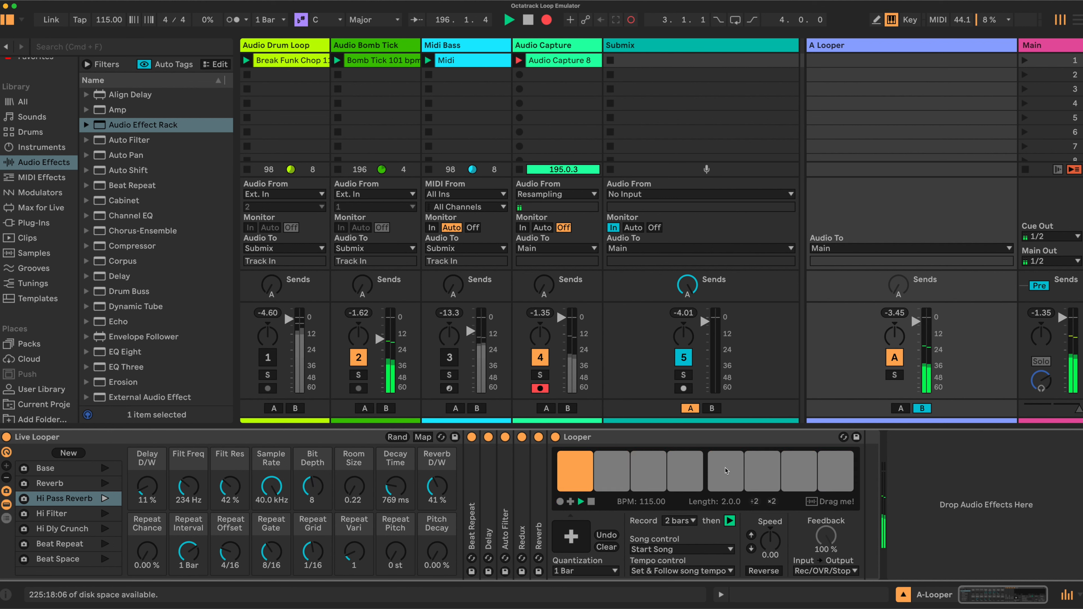
Activate the Audio Drum Loop and Midi Bass tracks, adjusting the crossfader slightly around side B.
left_click(268, 357)
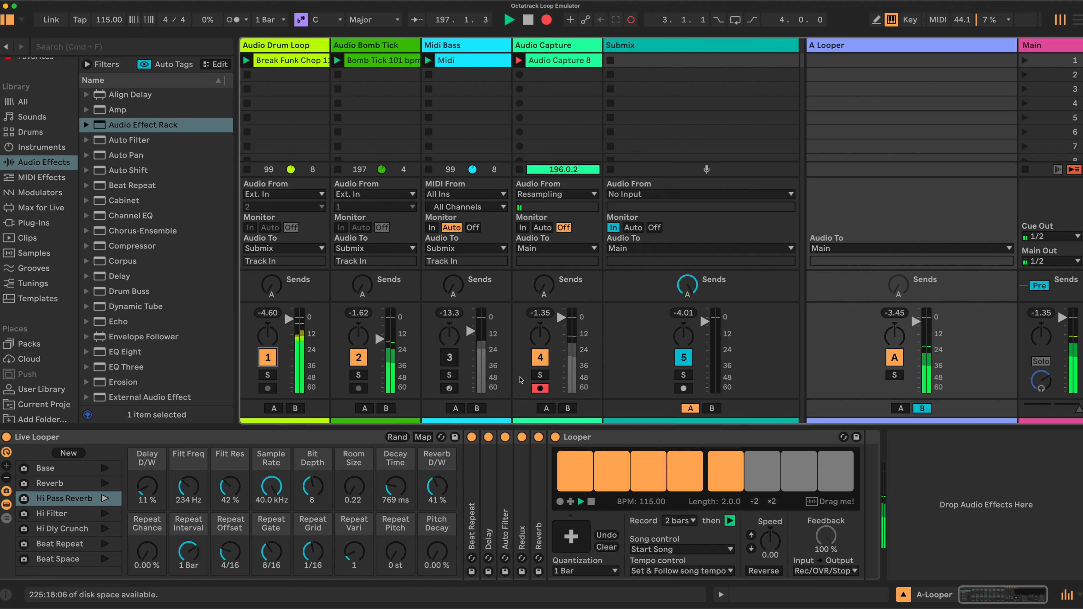
left_click(449, 358)
mouse_move(1079, 410)
left_mouse_down()
mouse_move(1031, 408)
mouse_move(1076, 409)
left_mouse_up()
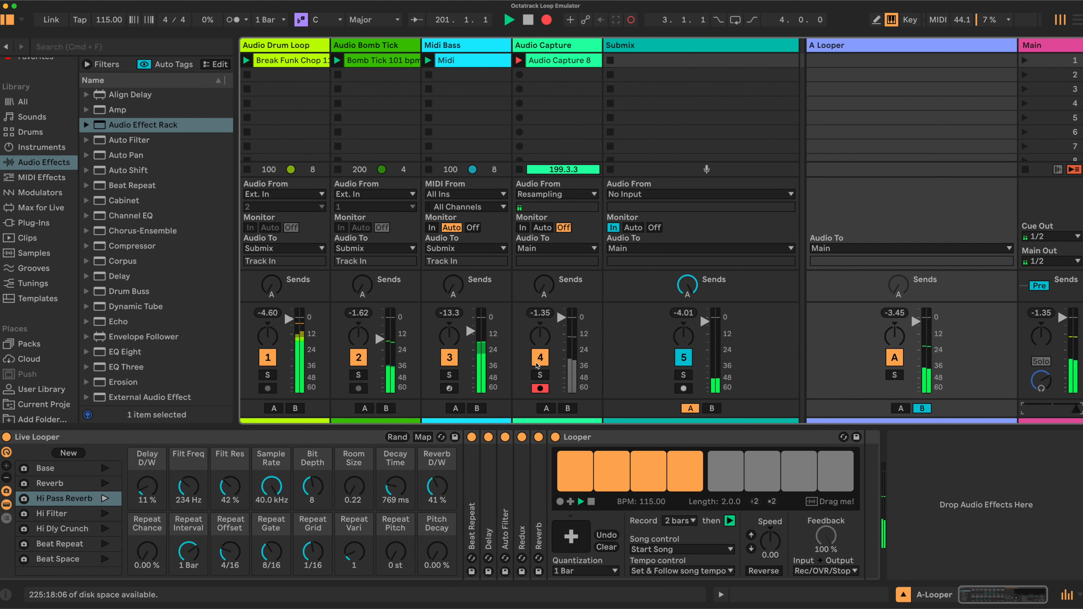
Clear the recorded loop from Looper and deactivate the Audio Capture, Midi Bass, Audio Bomb Tick and Audio Drum Loop tracks.
left_click(607, 547)
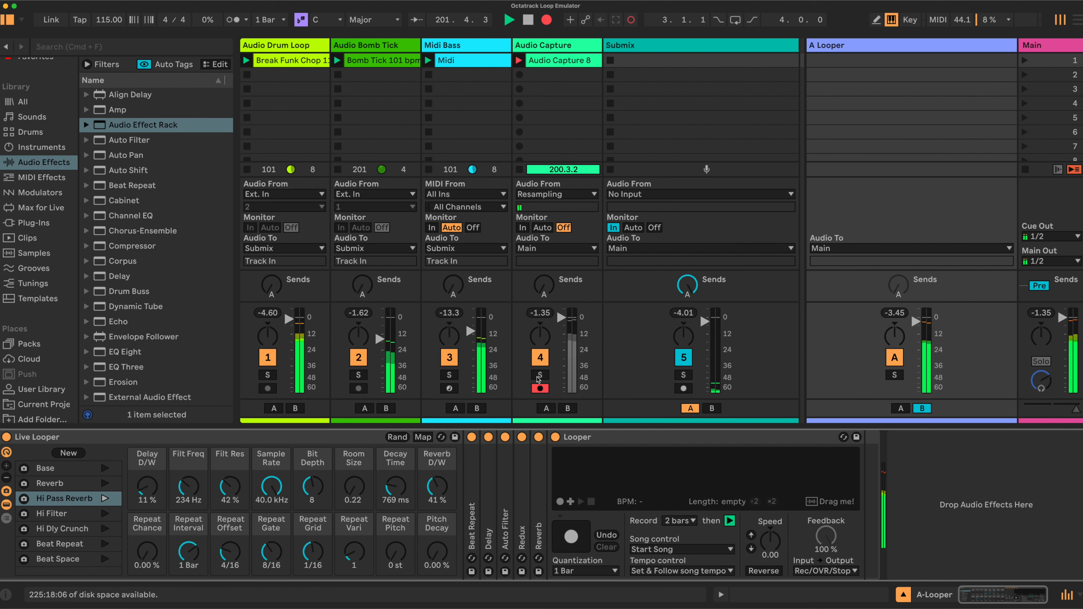
left_click(540, 358)
left_click(449, 357)
left_click(358, 358)
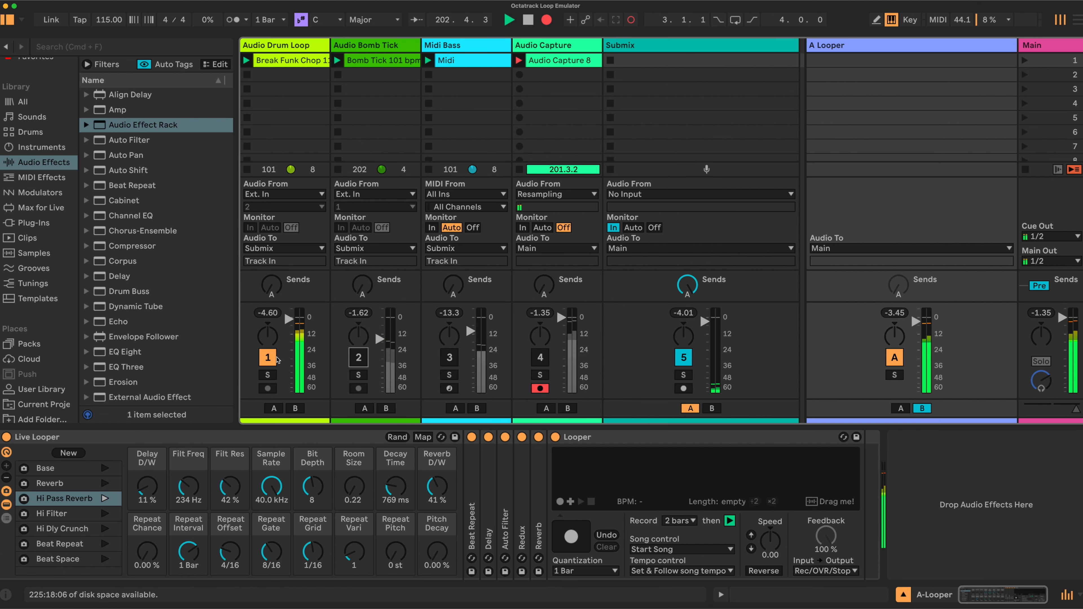
left_click(268, 357)
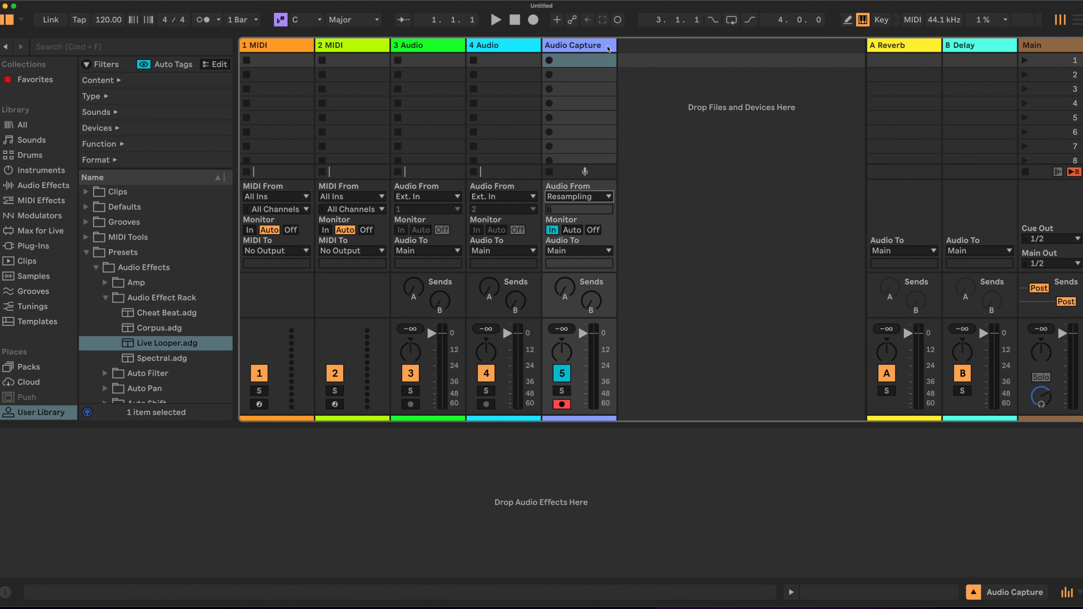
In the new set, narrow the Audio Capture track to its minimum width and start recording.
left_click_drag(614, 42, 548, 44)
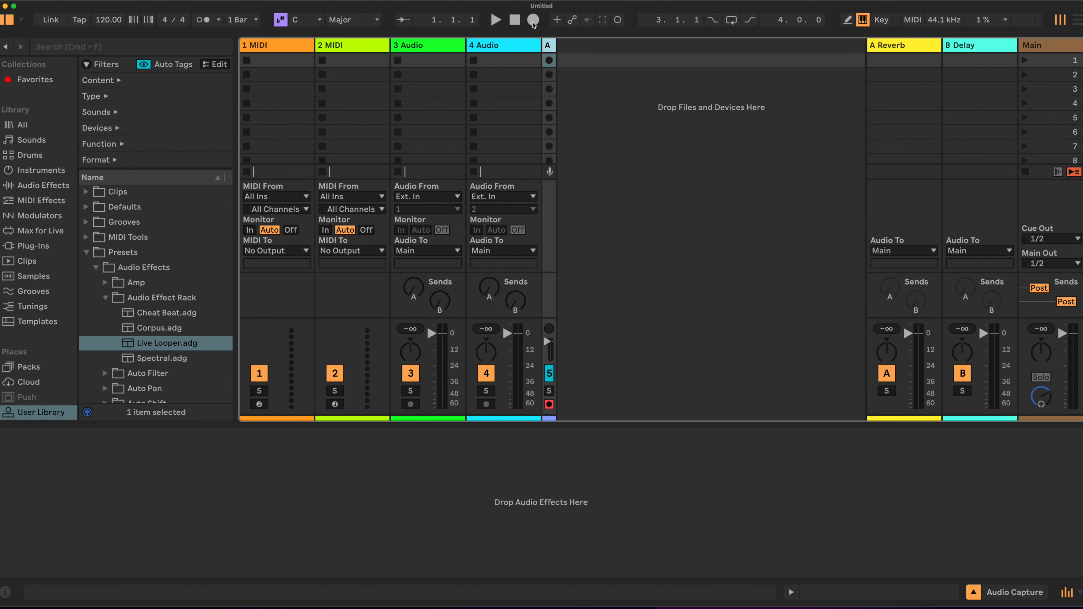
left_click(532, 22)
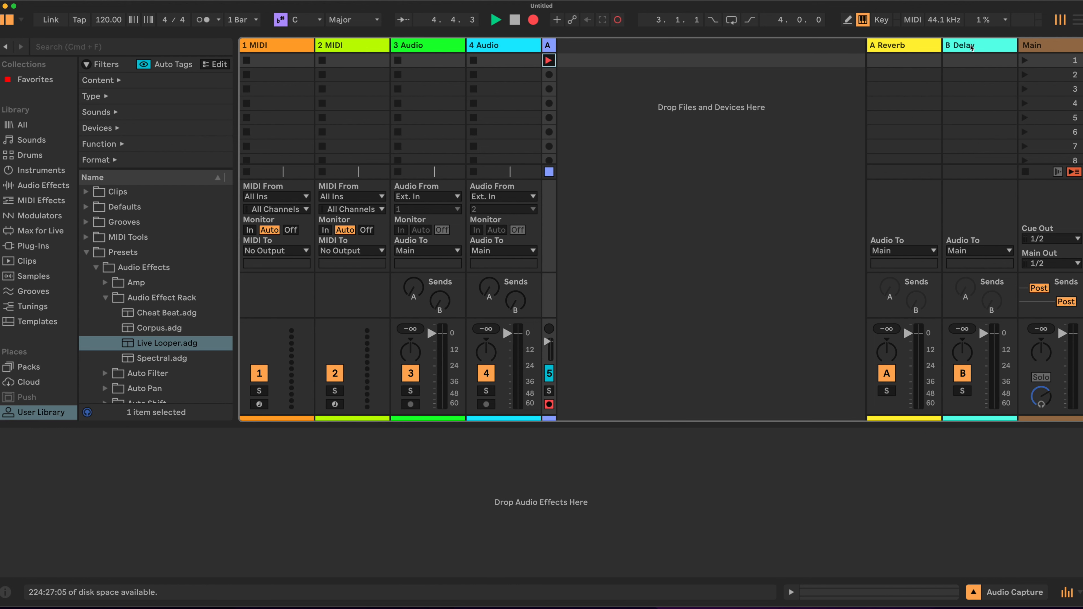
Delete the B Delay return track and the first MIDI track.
left_click(949, 47)
key("Delete")
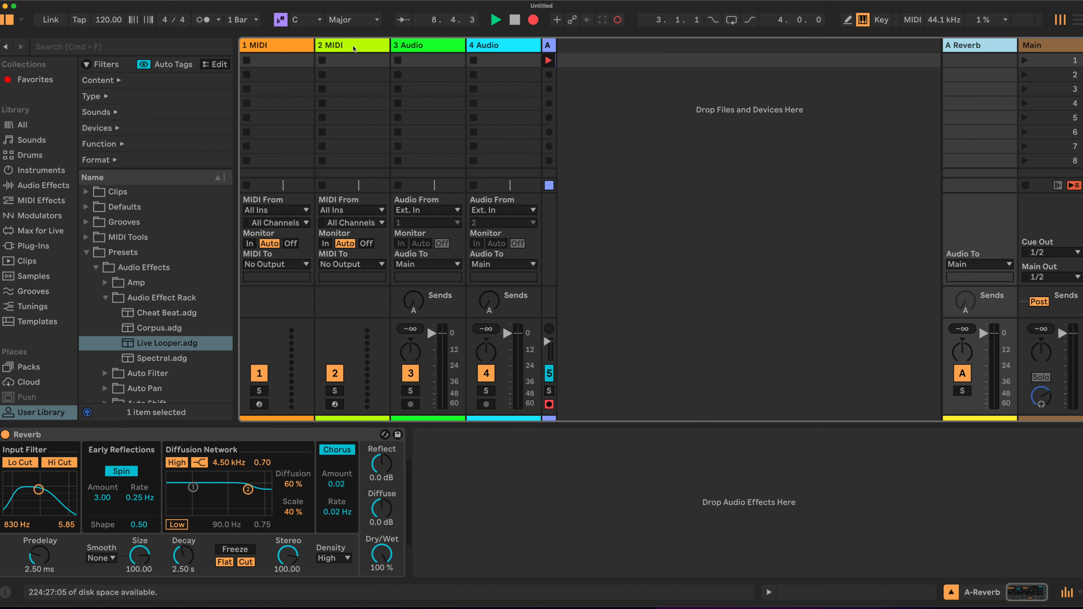
left_click(290, 48)
key("Delete")
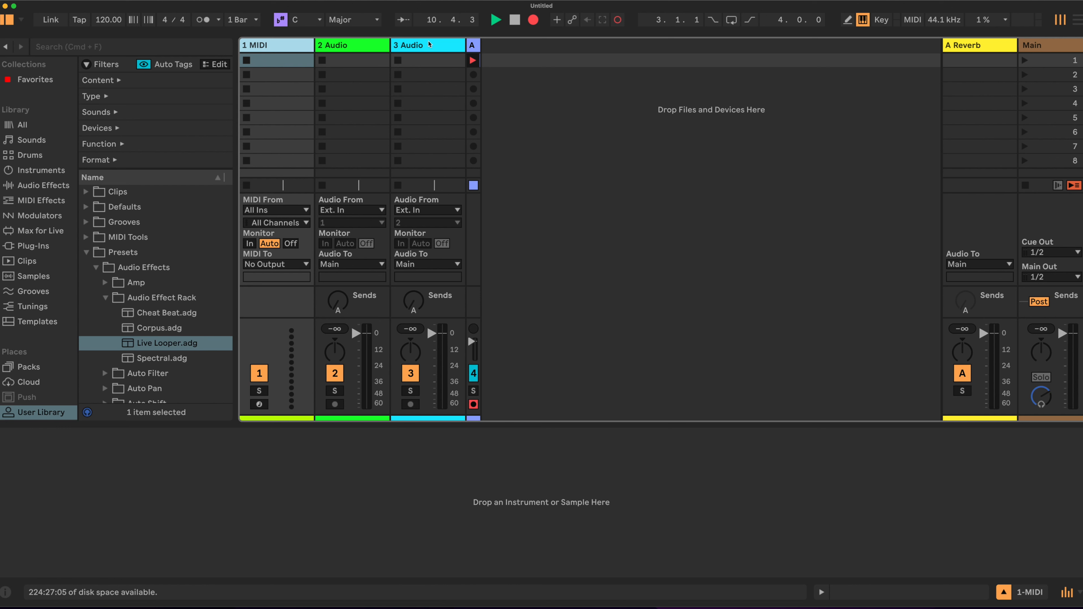
Rename the 3 Audio track Submix and route the 2 Audio track's output to it.
right_click(426, 46)
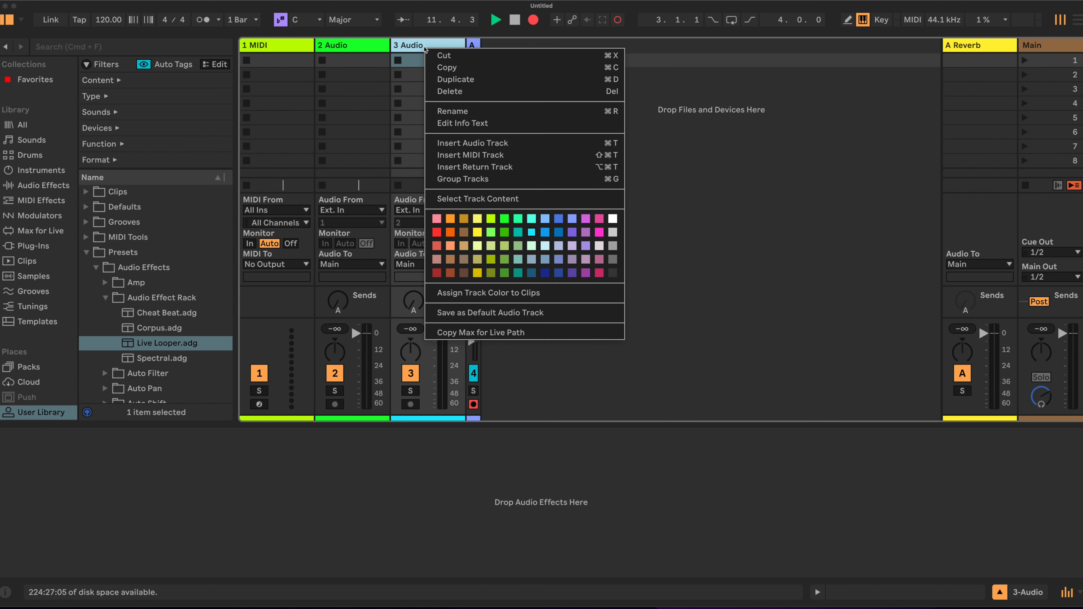
left_click(441, 107)
type("Submix")
key("Return")
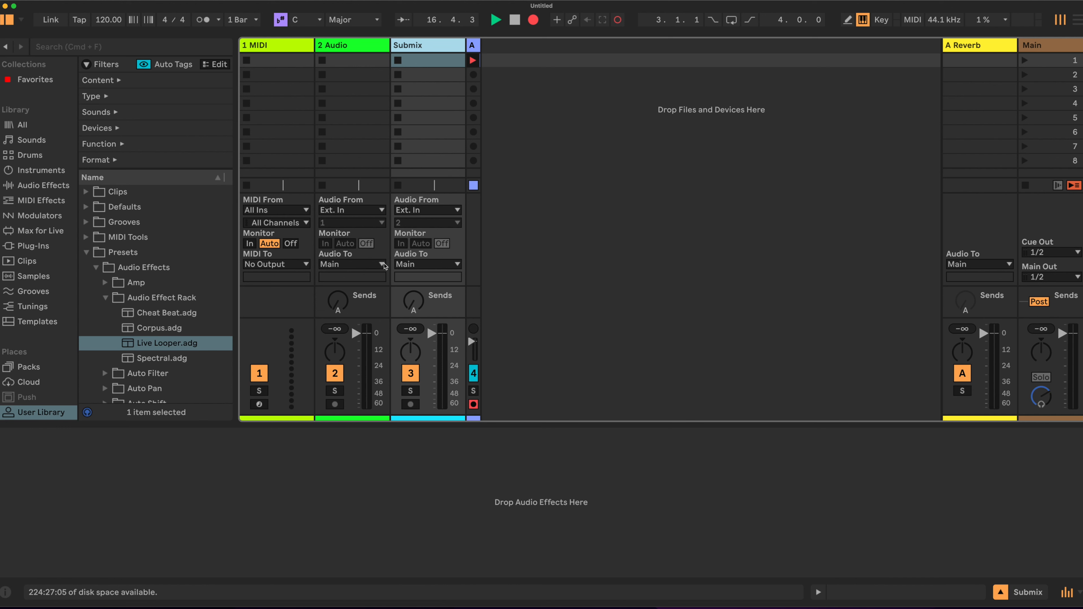
left_click(381, 264)
left_click(374, 318)
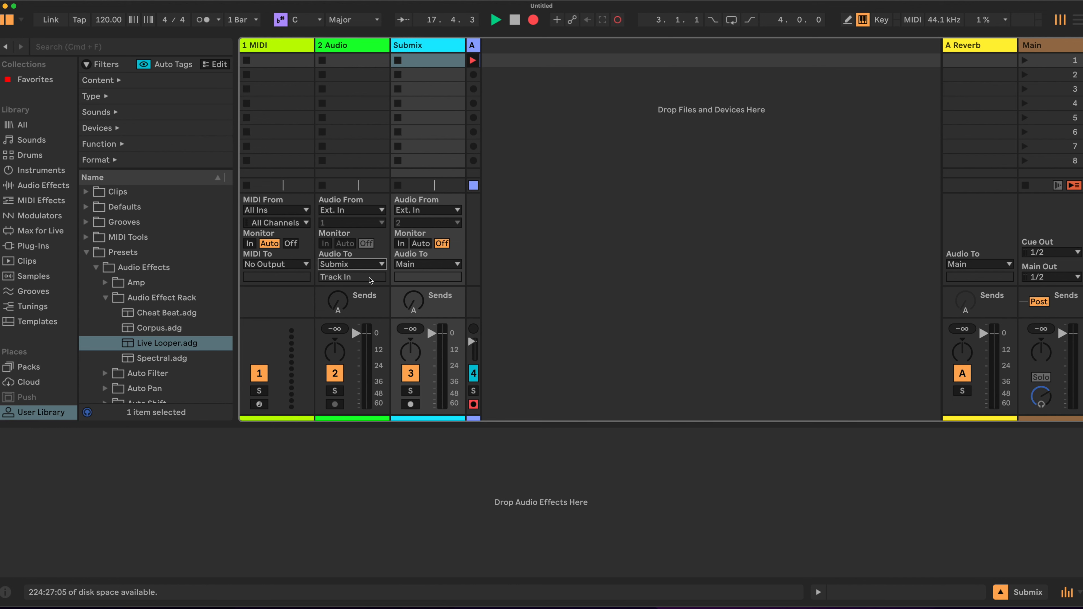
Load the DS Clang instrument onto the MIDI track and route its audio output to Submix.
left_click(276, 60)
left_click(300, 267)
left_click(263, 331)
left_click(32, 171)
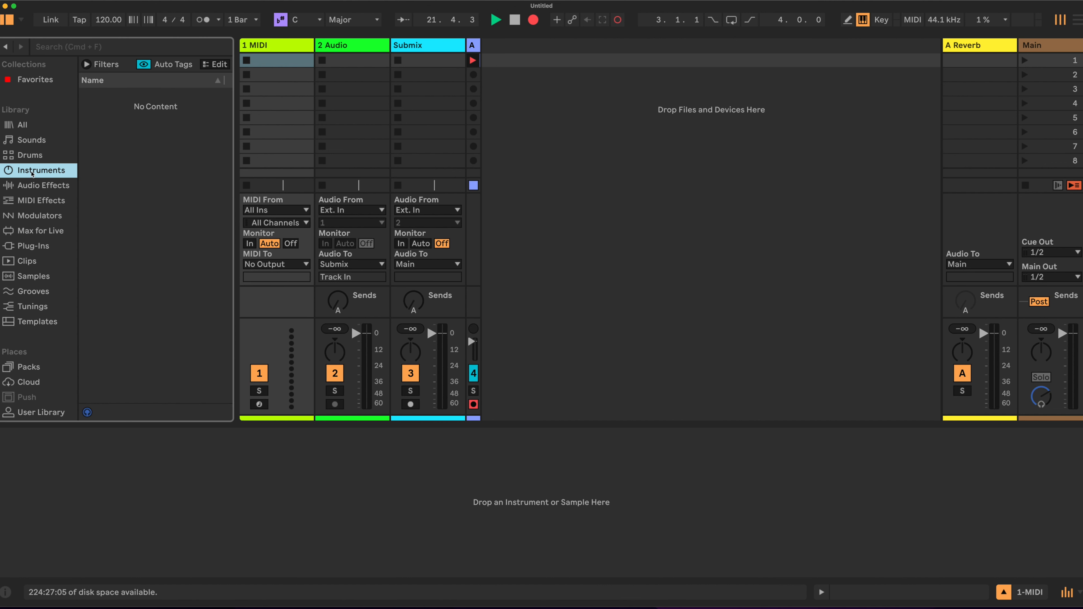
left_click(124, 185)
left_click_drag(124, 171, 244, 443)
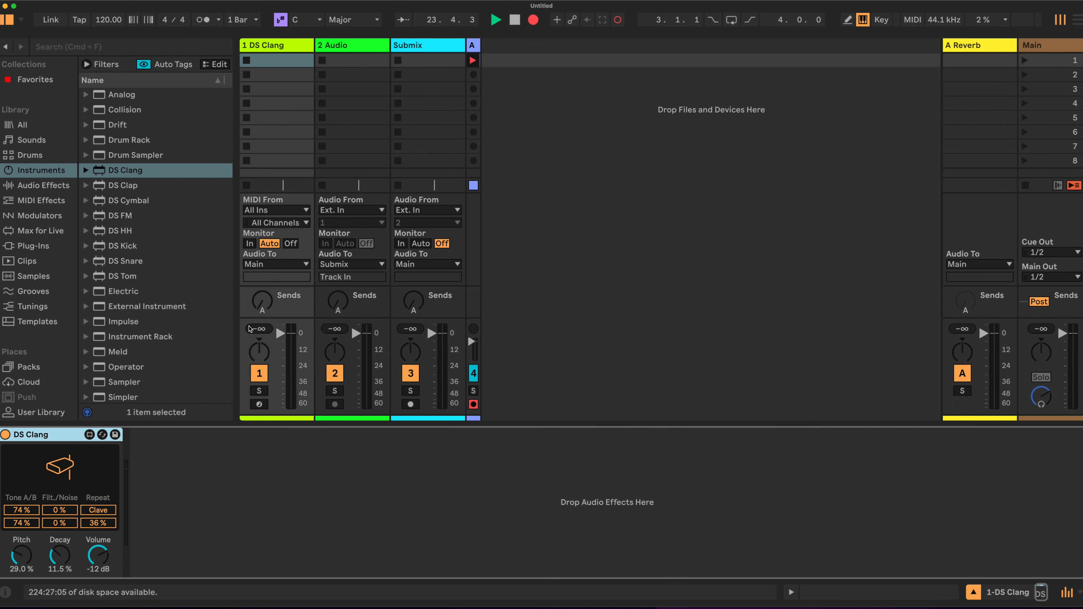
left_click(305, 266)
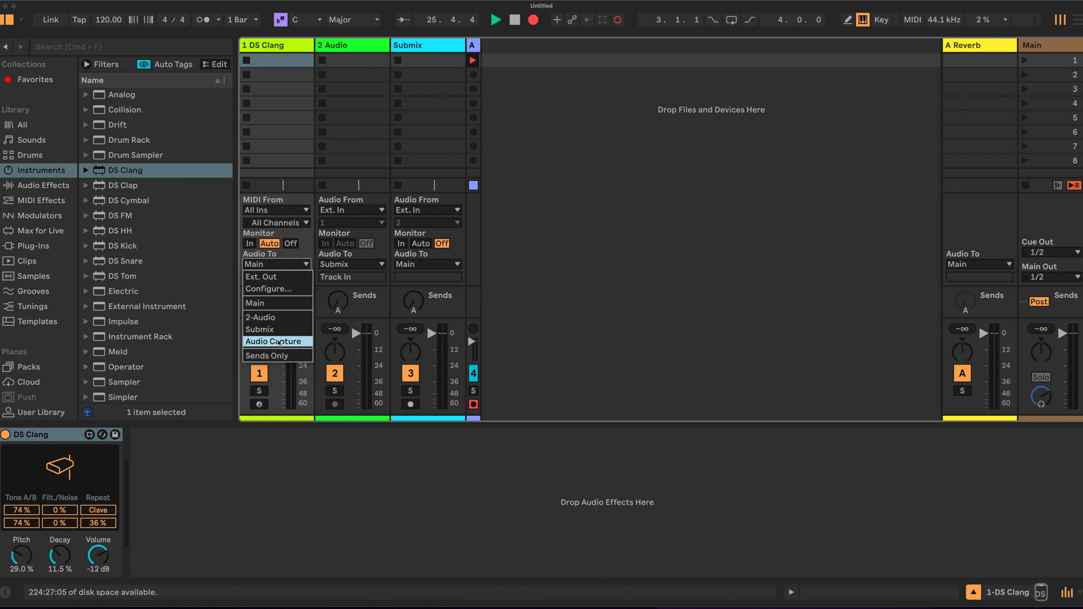
left_click(273, 329)
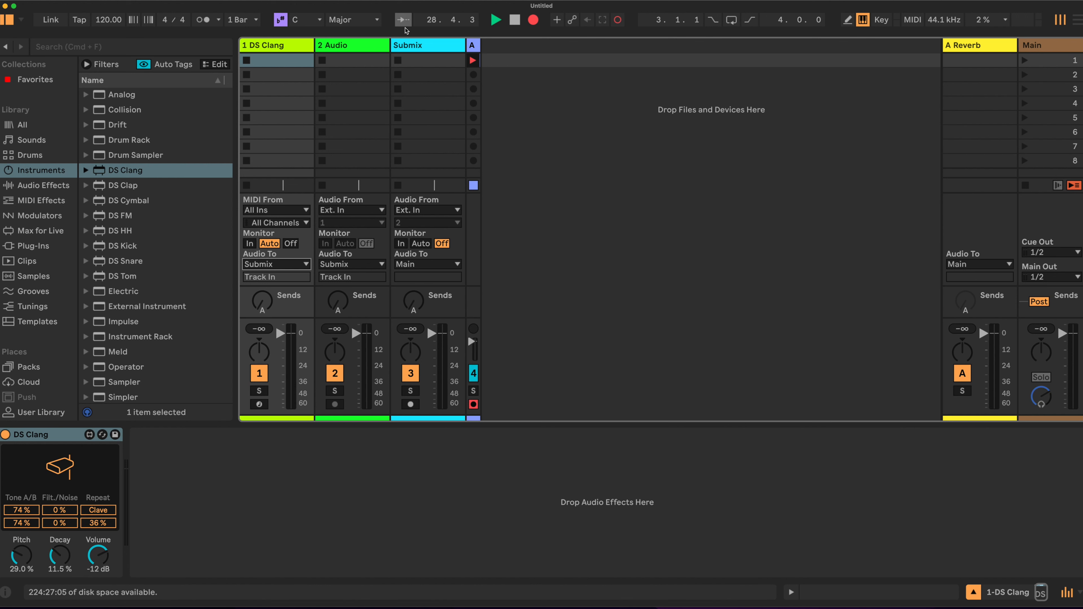
Lower the Submix track's volume slightly, leaving its send A fully down.
left_click(420, 46)
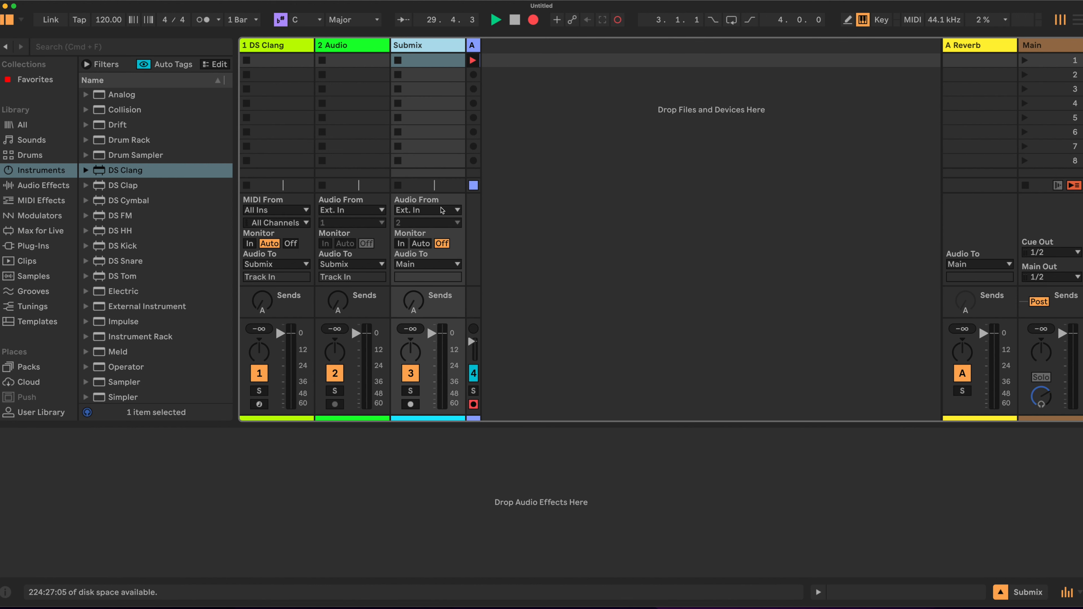
left_click(432, 337)
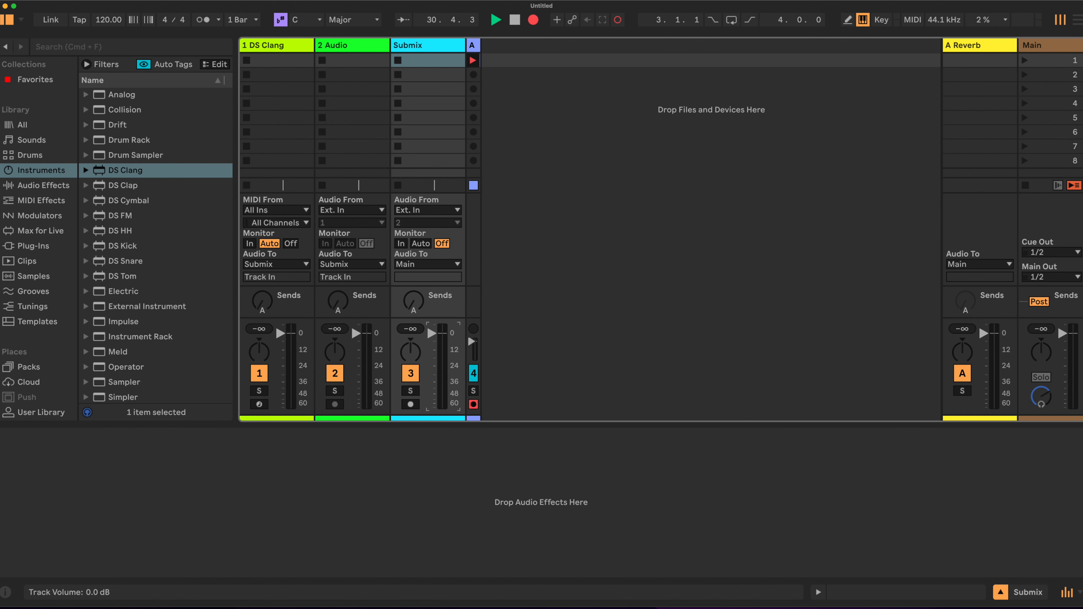
left_click_drag(432, 337, 432, 346)
left_click_drag(432, 346, 433, 343)
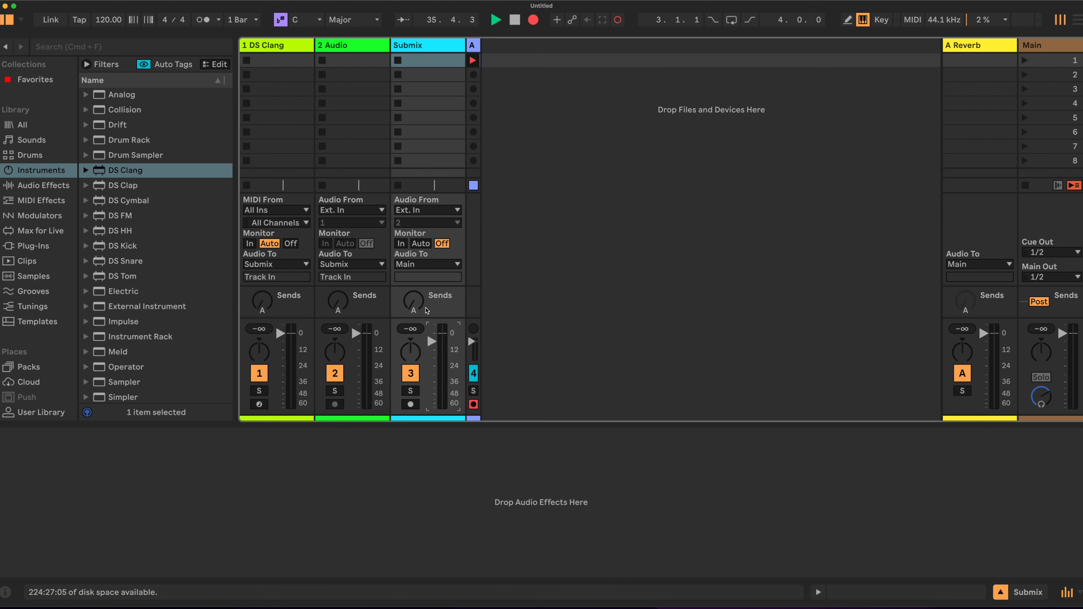
mouse_move(411, 308)
left_mouse_down()
mouse_move(412, 245)
mouse_move(411, 309)
left_mouse_up()
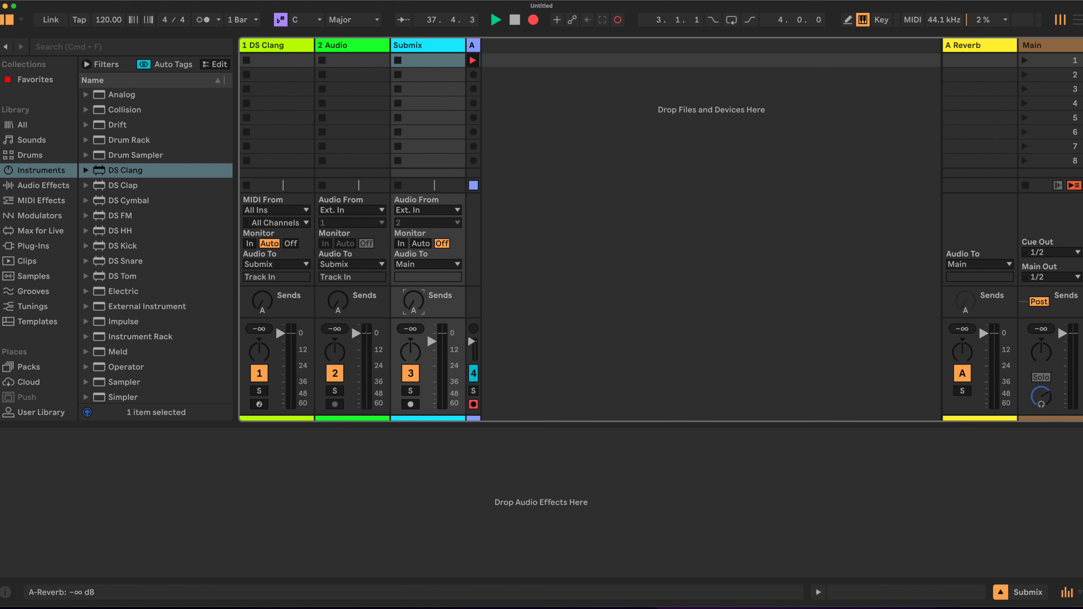
Rename the A Reverb return track Looper and lower its volume slightly.
left_click(966, 49)
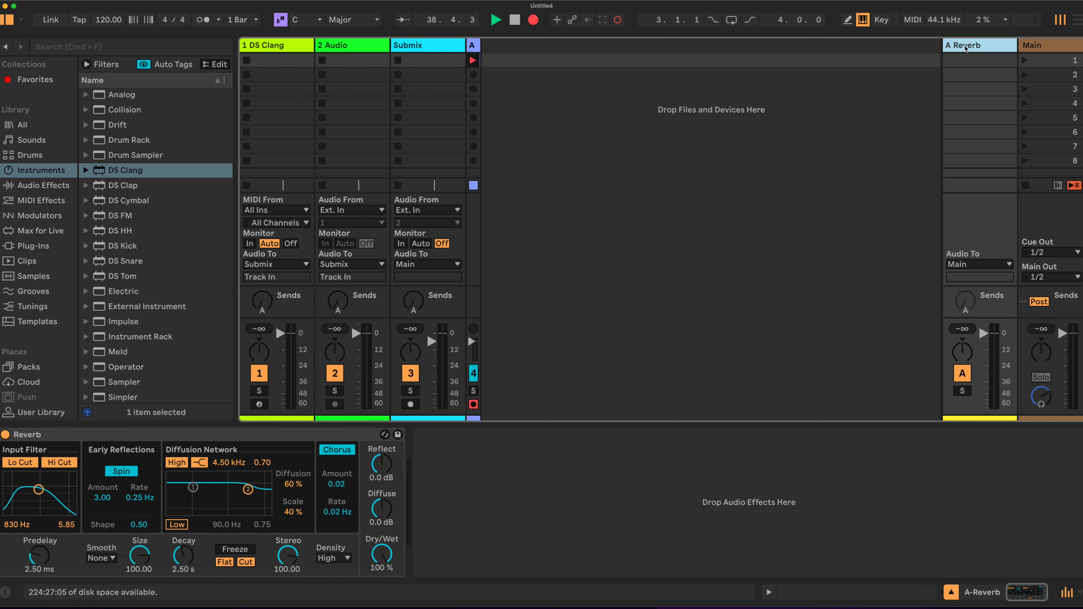
right_click(965, 48)
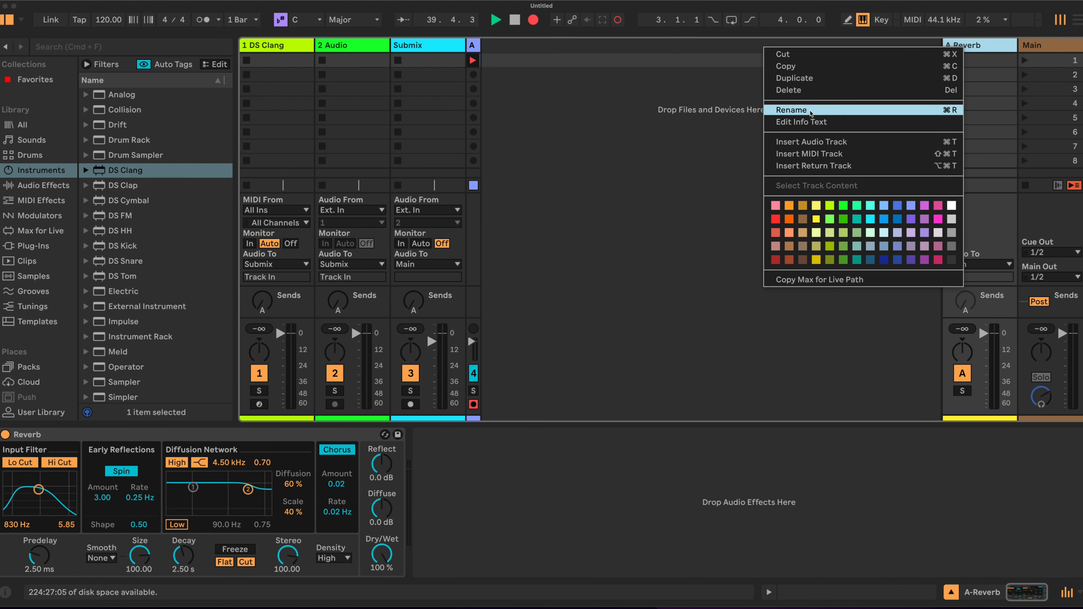
left_click(810, 112)
type("Looper")
key("Return")
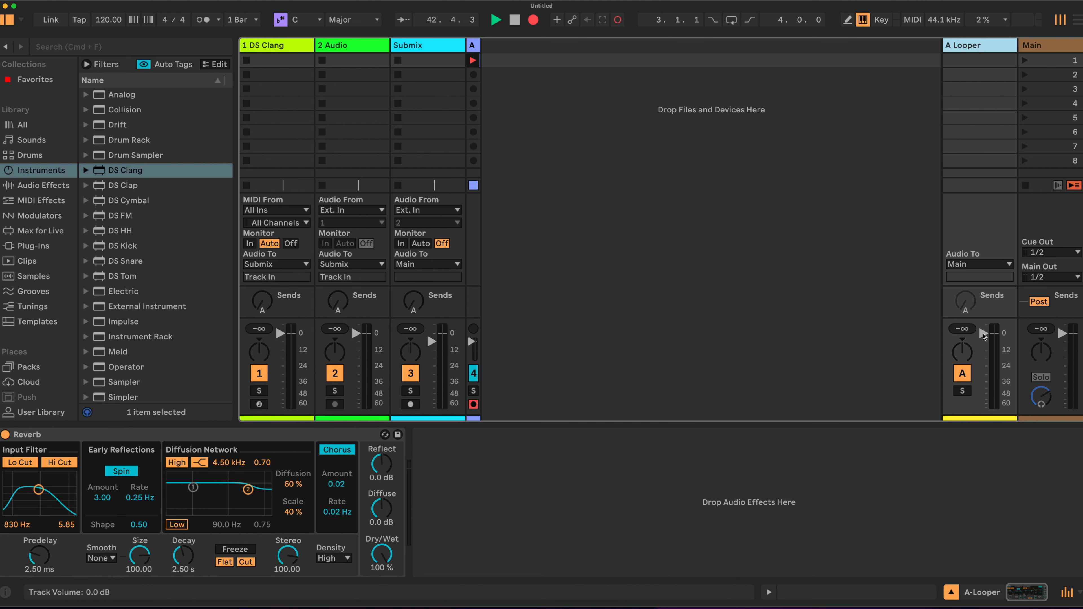
left_click(983, 336)
left_click_drag(983, 336, 983, 343)
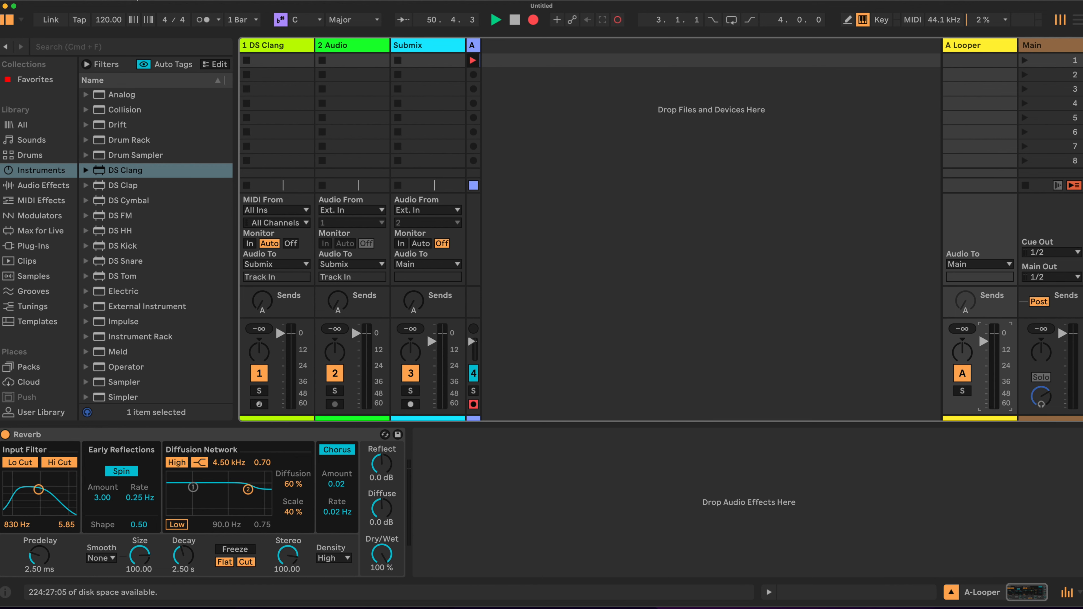
Show the crossfader controls in the mixer.
left_click(138, 1)
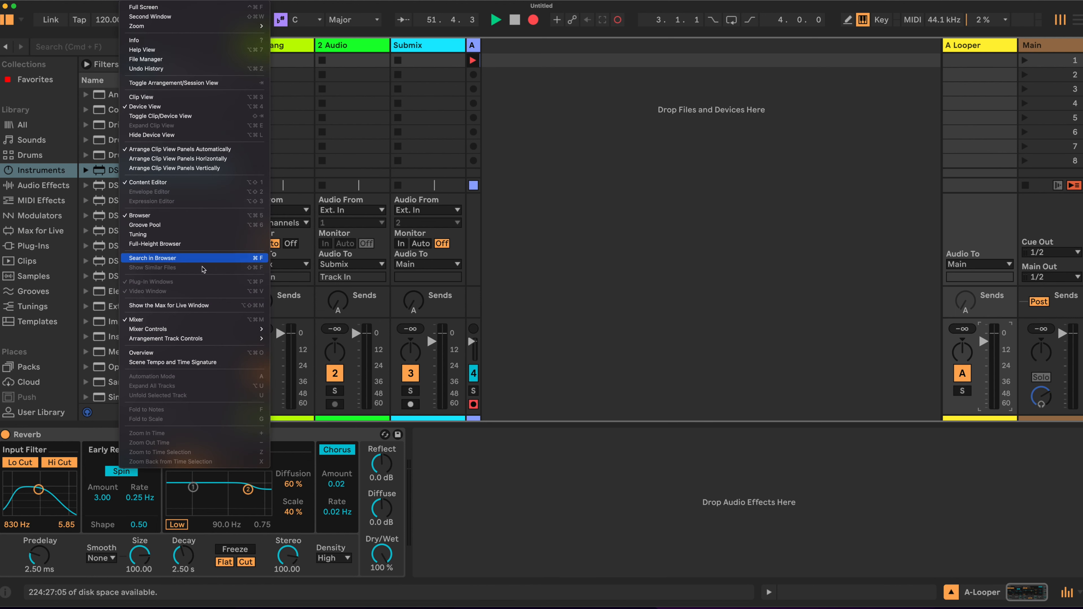
mouse_move(194, 328)
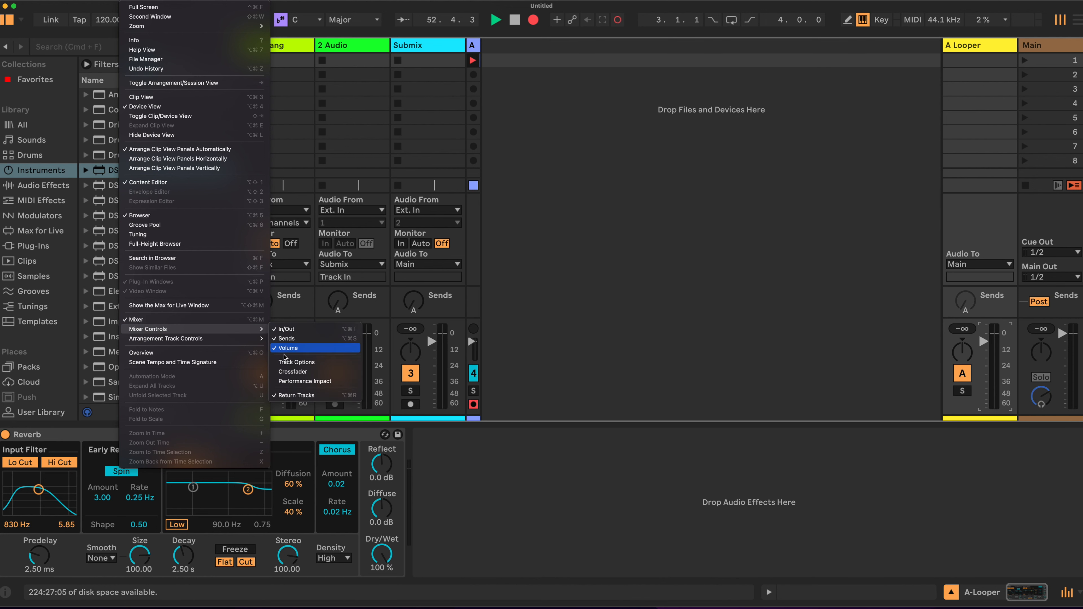
left_click(281, 374)
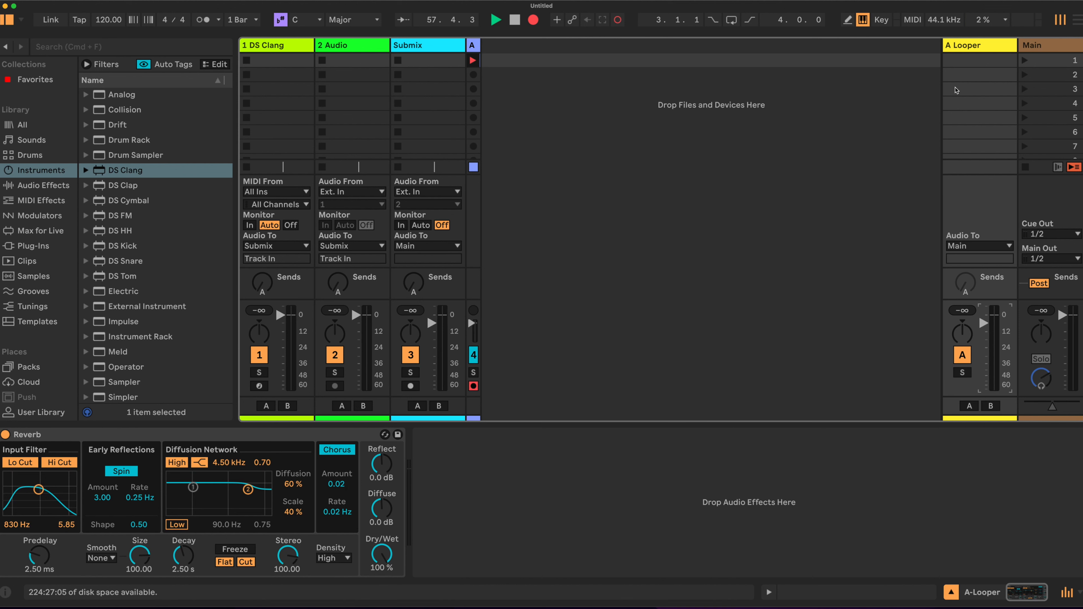
Assign the Looper return to crossfader side B and Submix to side A, moving the crossfader to each side.
left_click(990, 405)
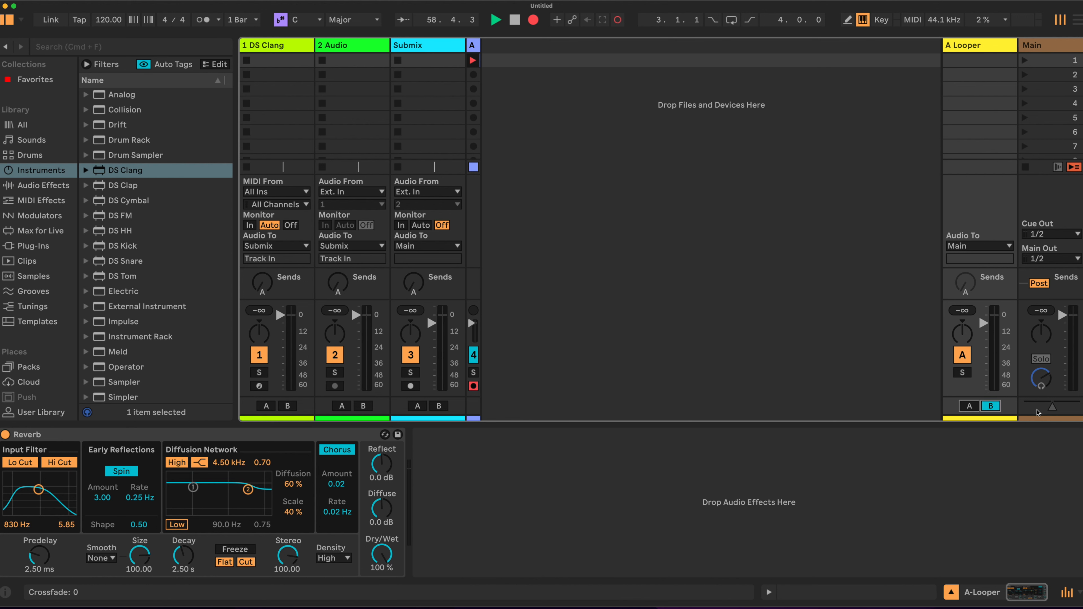
left_click_drag(1052, 405, 1079, 405)
left_click(417, 406)
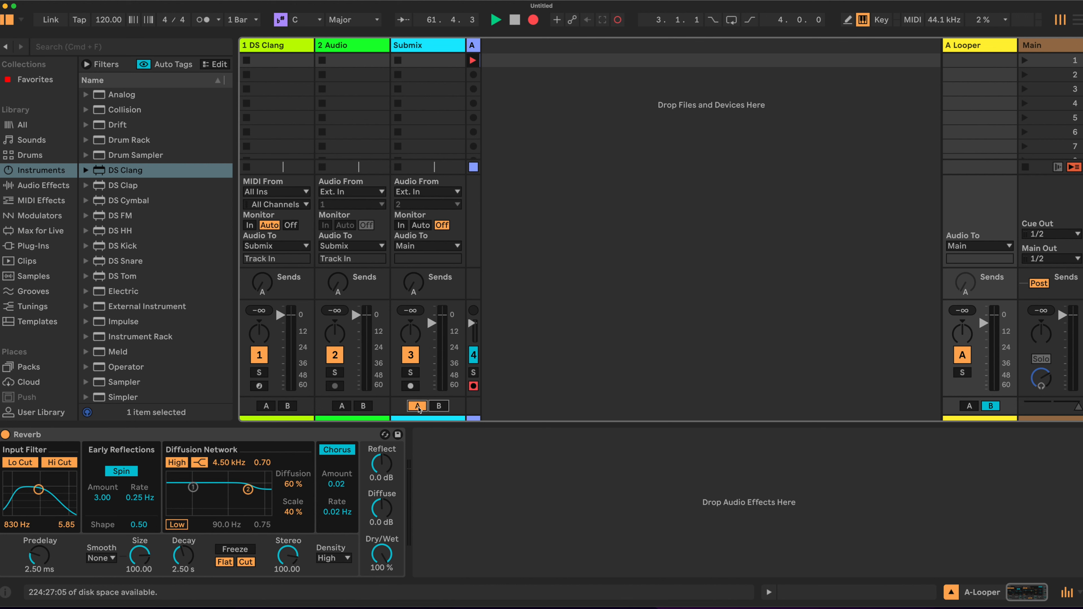
left_click_drag(1079, 406, 1025, 407)
Add a Limiter audio effect to the Main track.
key("Right")
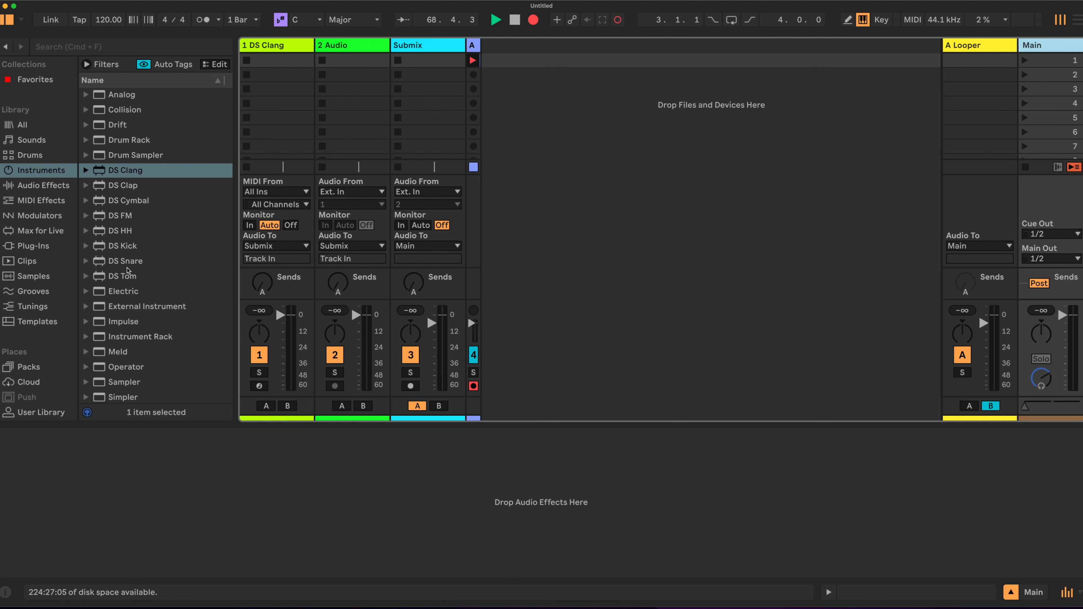
scroll(157, 311, "down", 2)
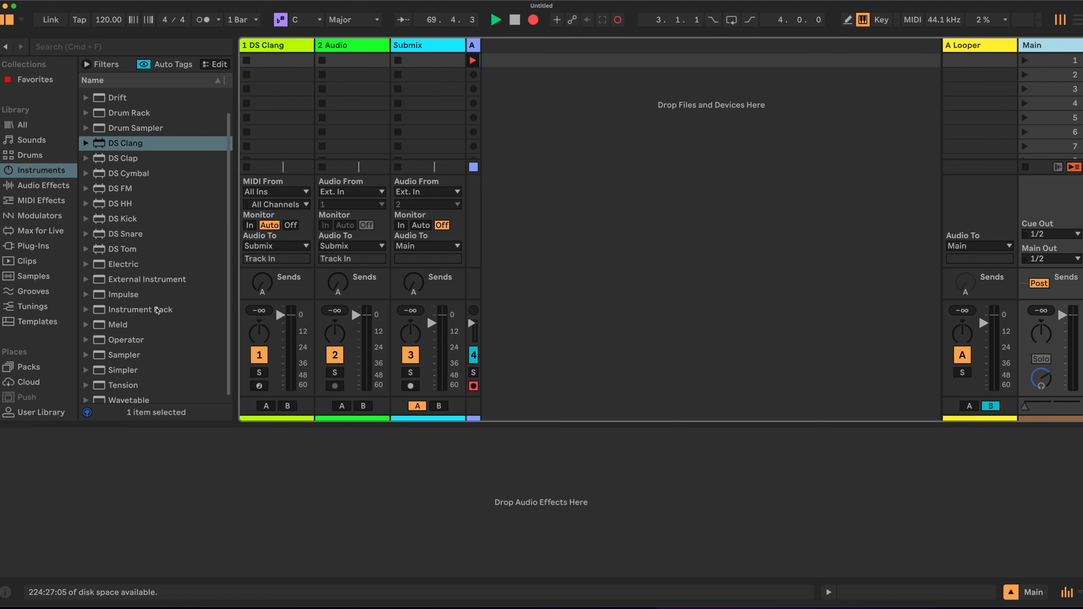
scroll(158, 310, "up", 2)
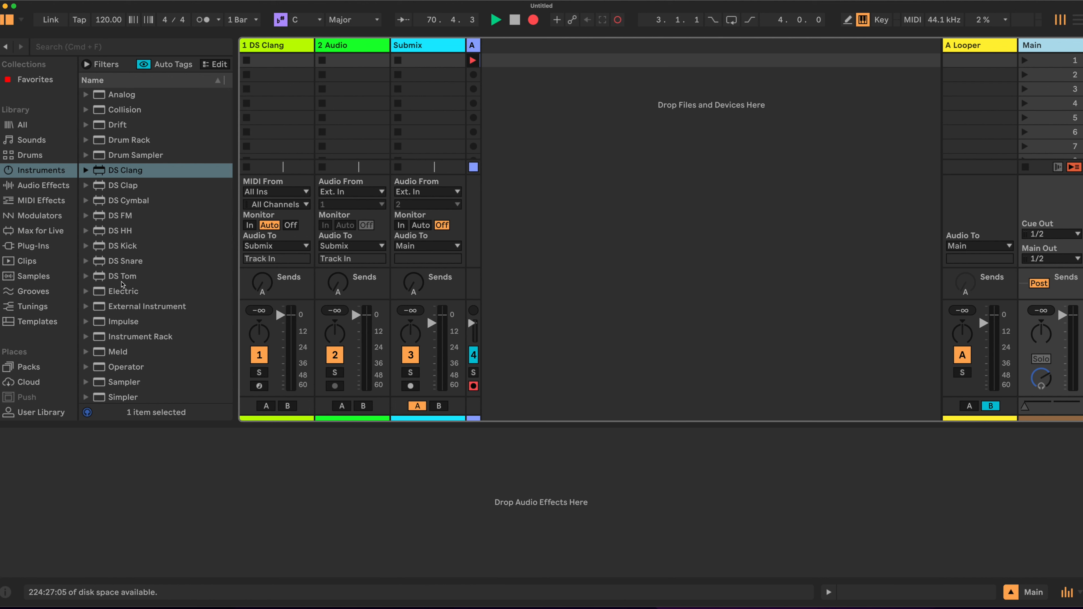
left_click(33, 187)
left_click_drag(132, 343, 163, 489)
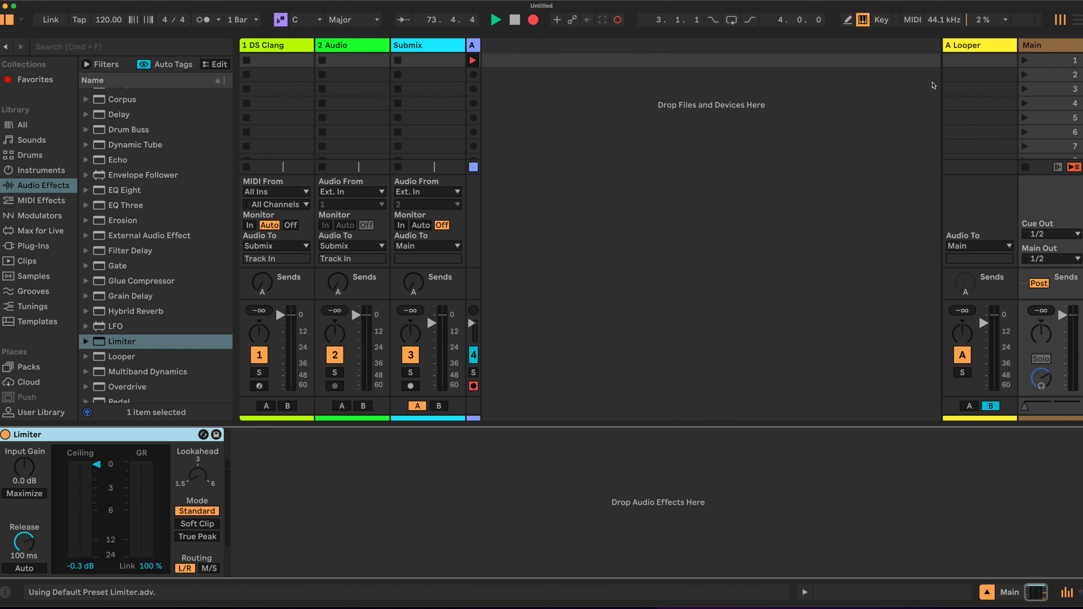
Replace the Reverb on the Looper return with the Live Looper audio effect rack preset from the User Library.
left_click(989, 46)
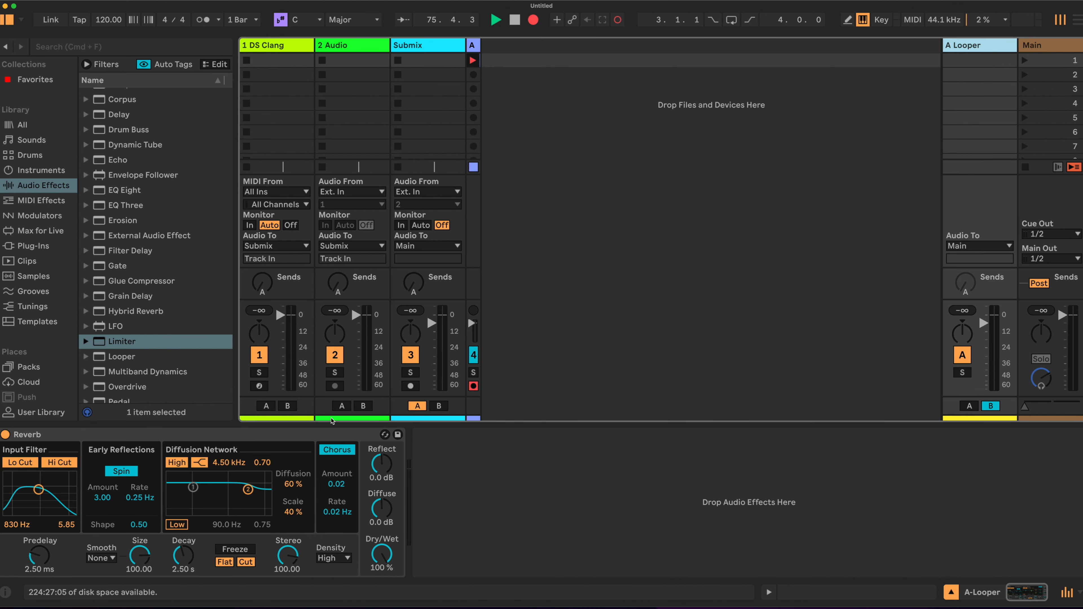
left_click(271, 435)
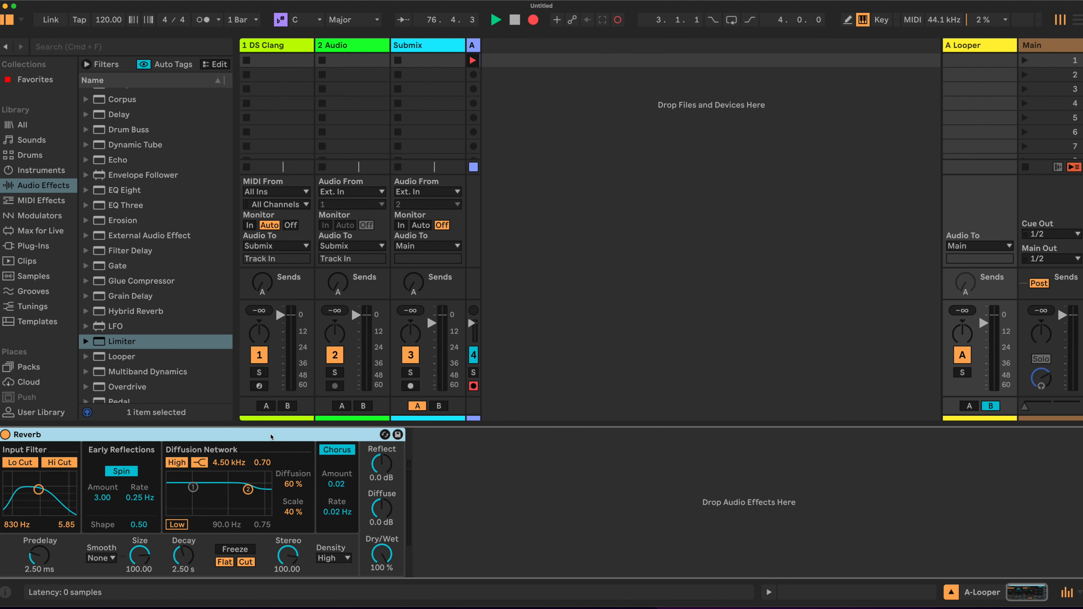
key("Delete")
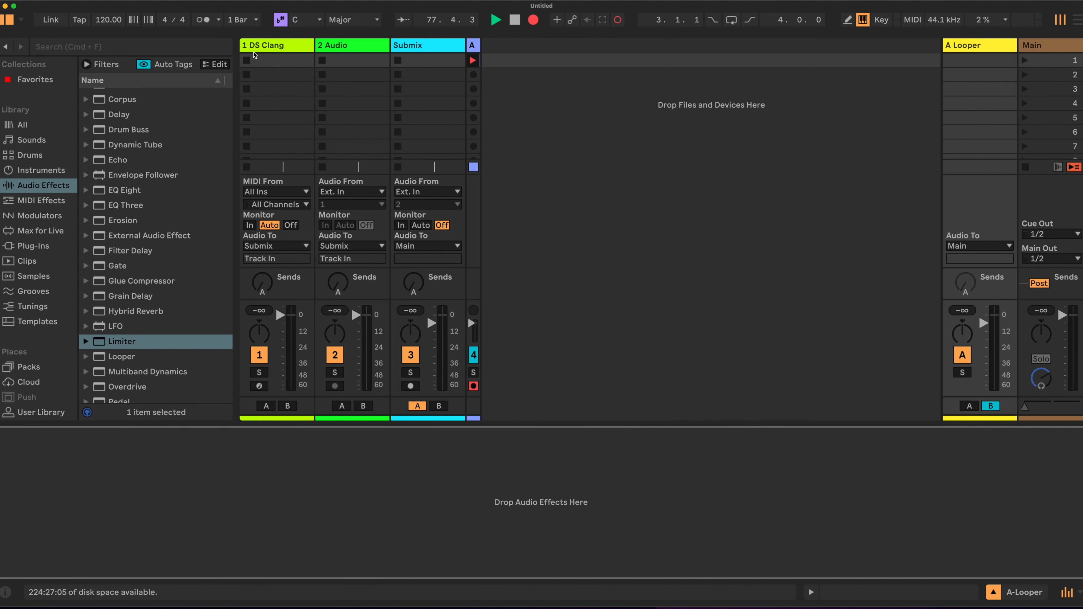
left_click(39, 413)
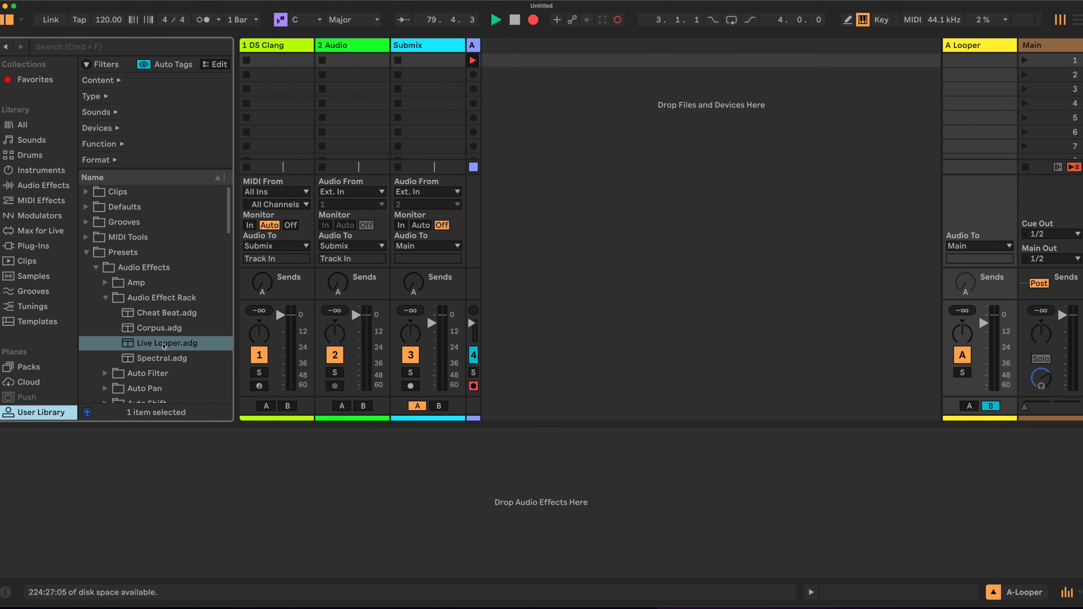
left_click(166, 346)
left_click_drag(167, 353, 254, 480)
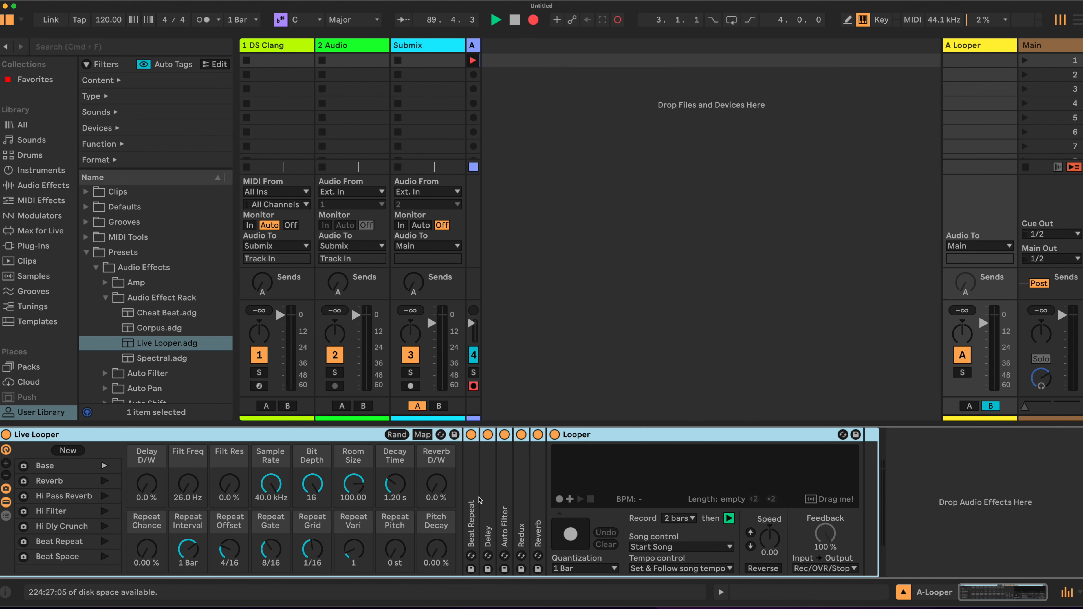
Load the Break Funky 102 bpm.aif loop sample into the first clip slot of the 2 Audio track.
left_click(289, 46)
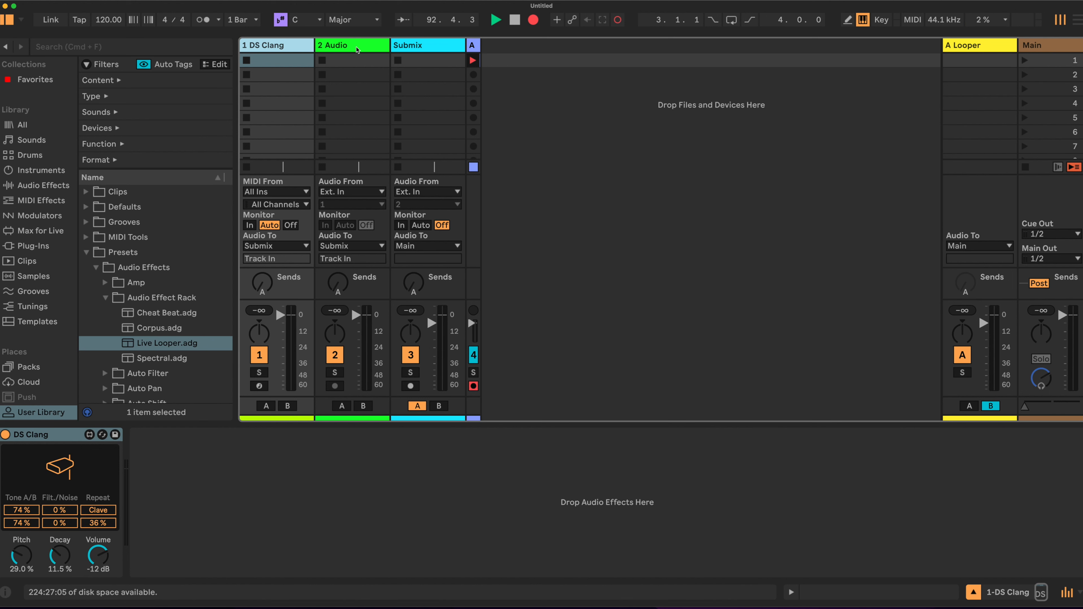
left_click(358, 48)
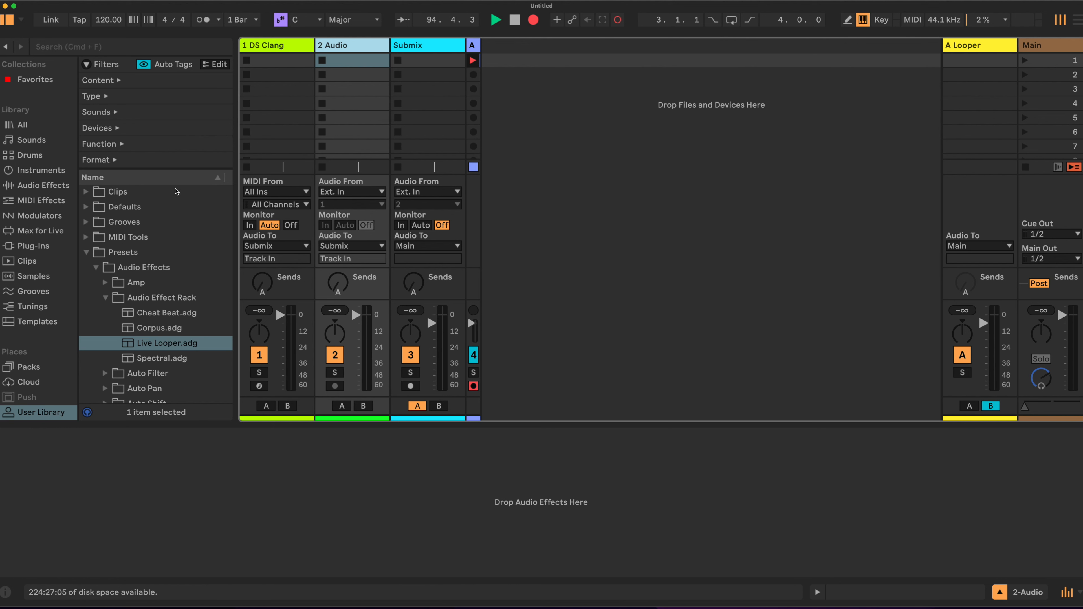
left_click(32, 278)
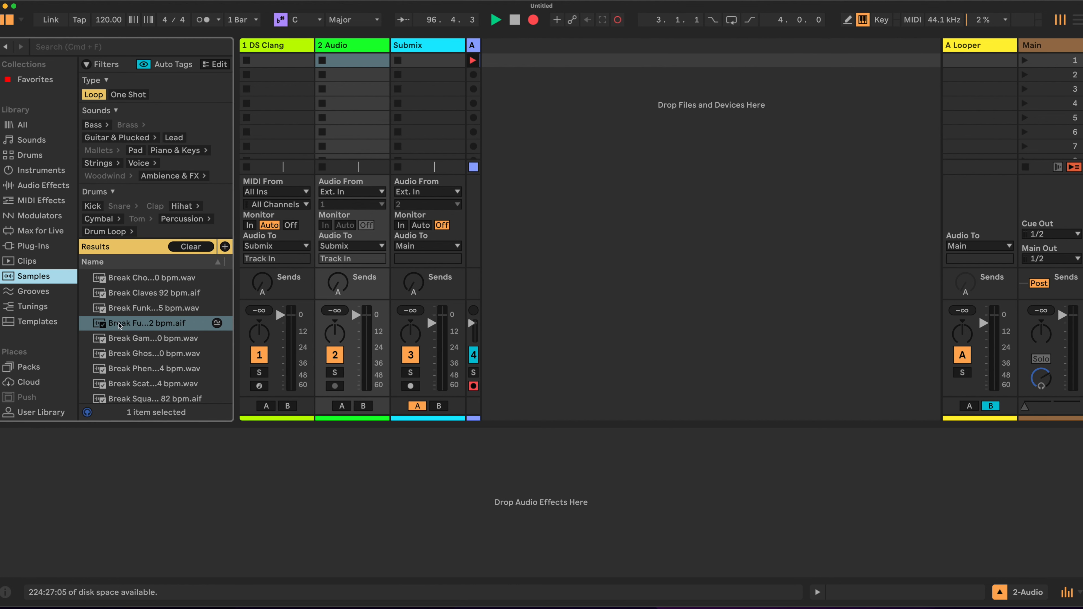
left_click_drag(120, 326, 346, 65)
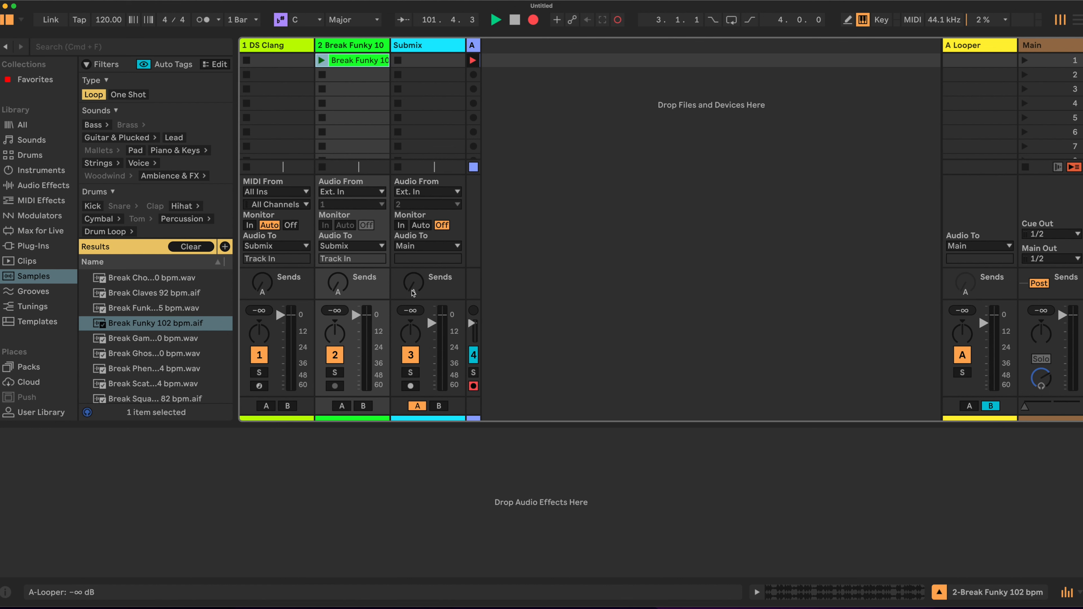
Launch the Break Funky clip, set Submix monitoring to In and raise Submix's send A to maximum.
left_click_drag(413, 290, 414, 289)
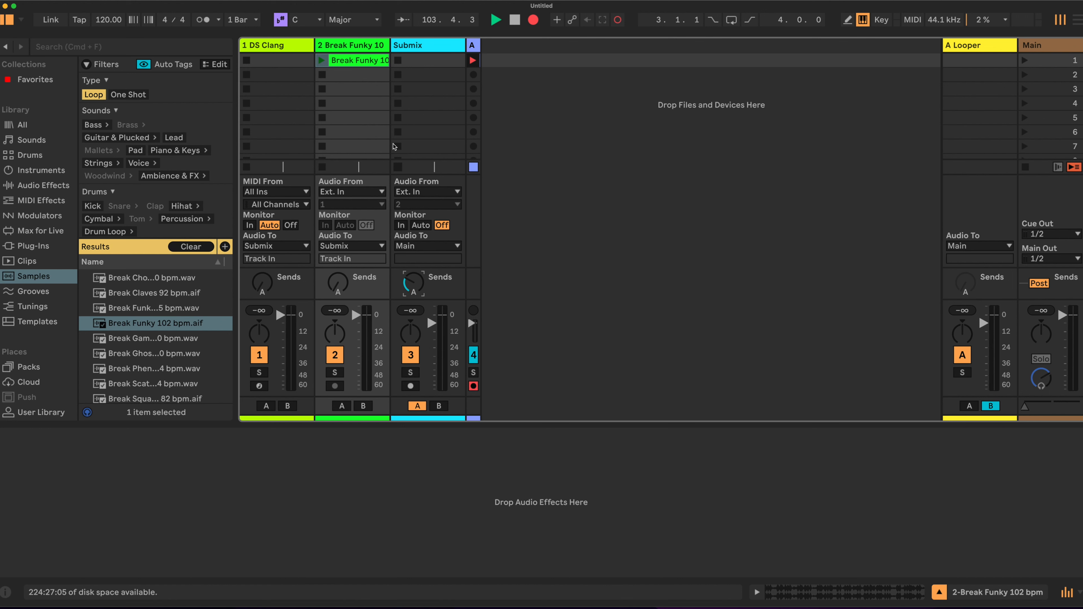
left_click(324, 62)
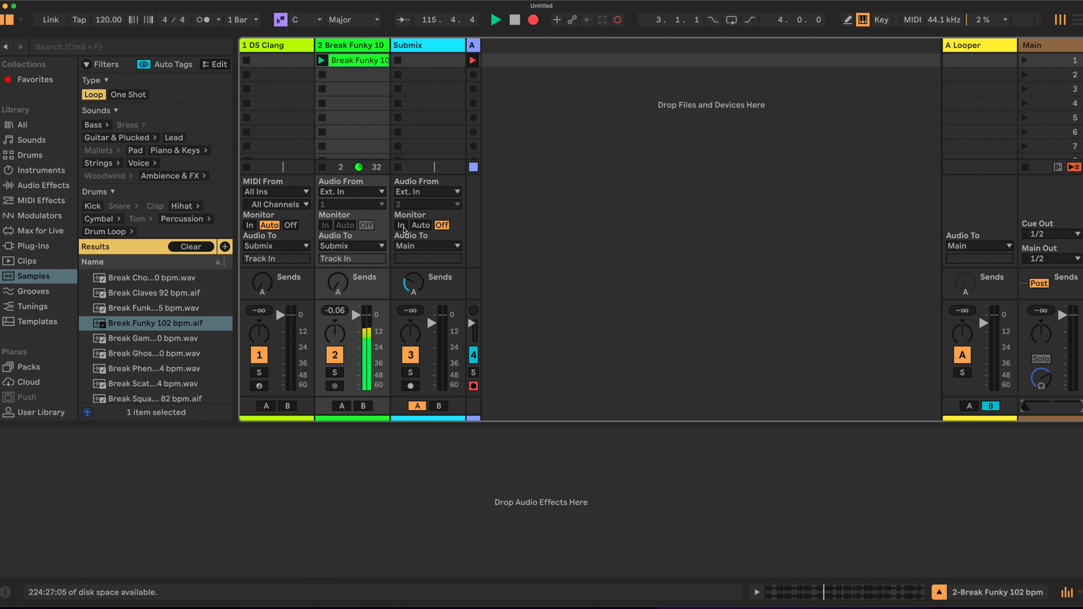
left_click(402, 225)
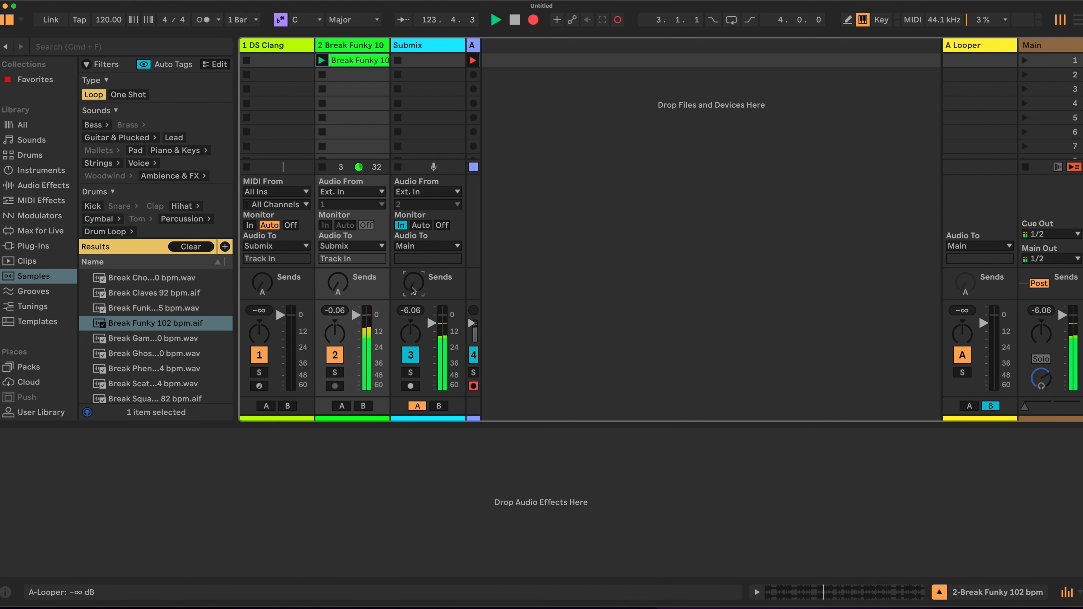
left_click_drag(413, 281, 413, 247)
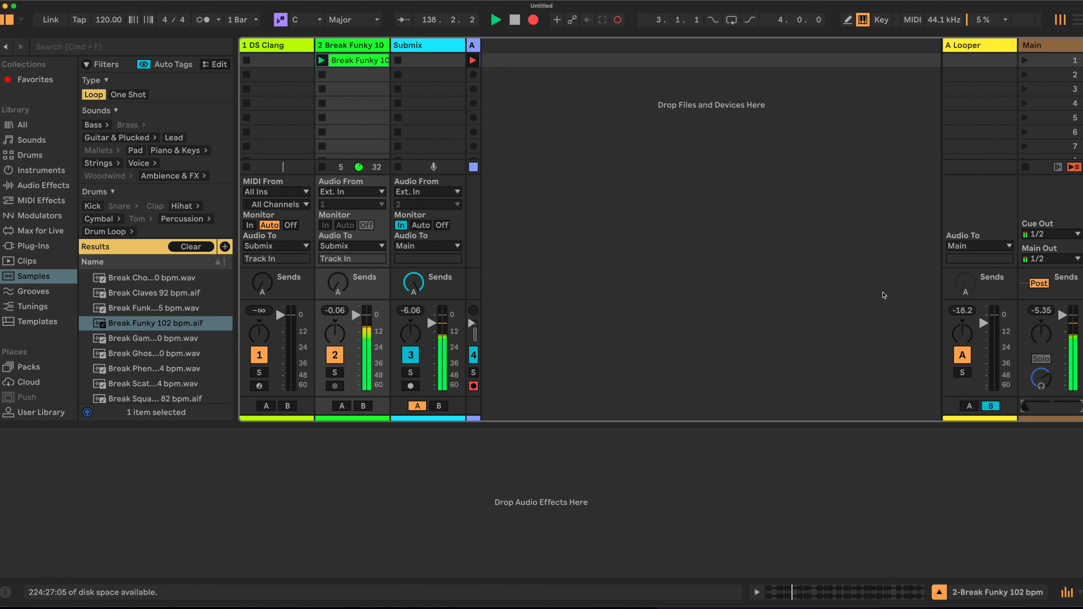
Switch the Looper return's send to Pre and move the crossfader fully to side B.
left_click(971, 45)
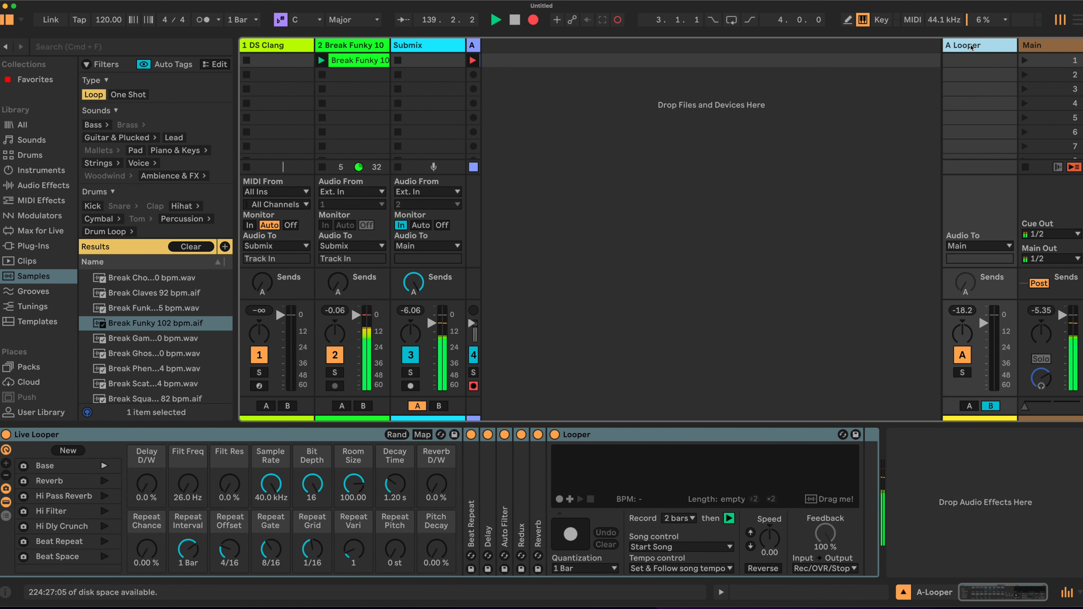
left_click(1039, 284)
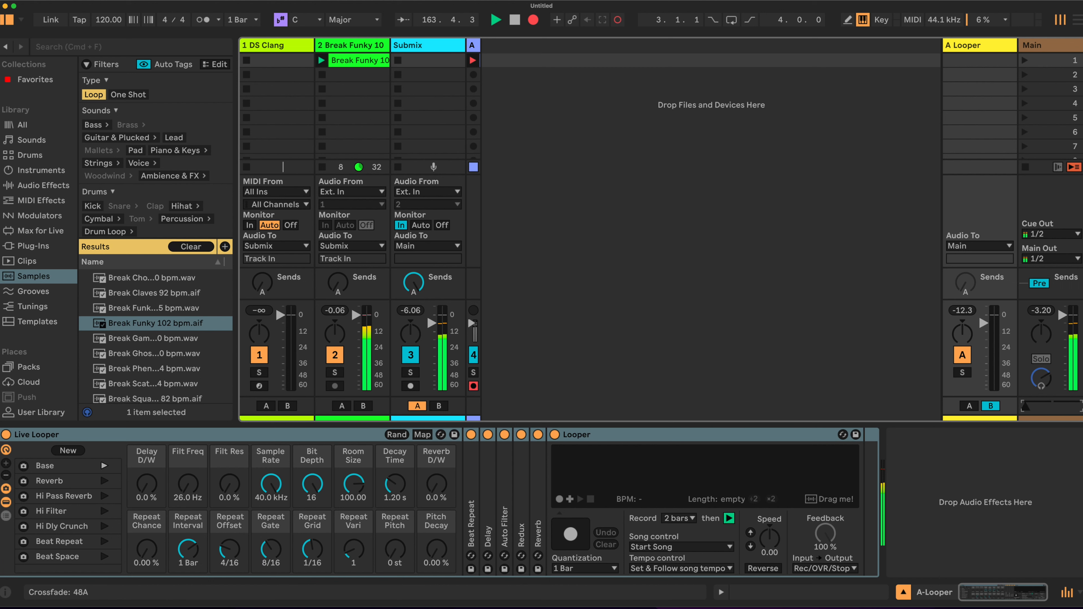
left_click_drag(1027, 407, 1079, 408)
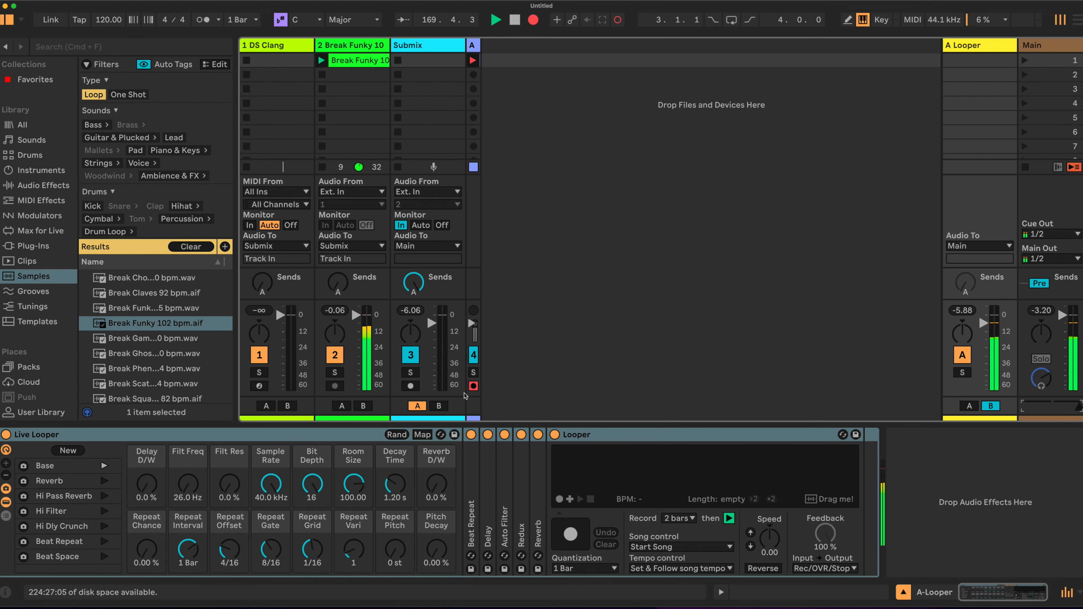
Record a two-bar loop in Looper, try reversed and slowed playback, restore normal playback and clear the loop.
left_click(570, 533)
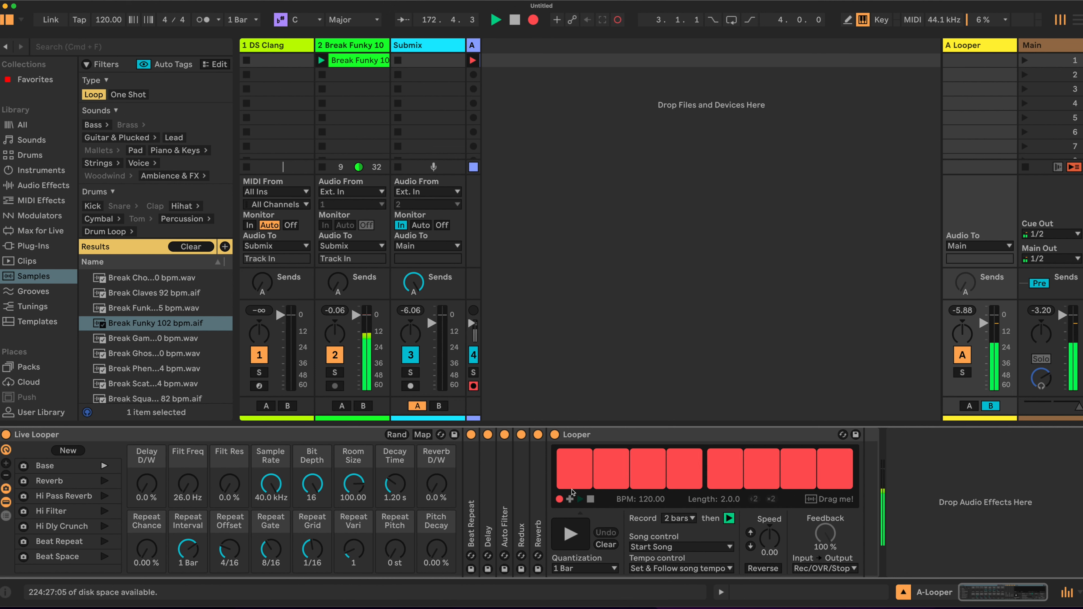
left_click(763, 567)
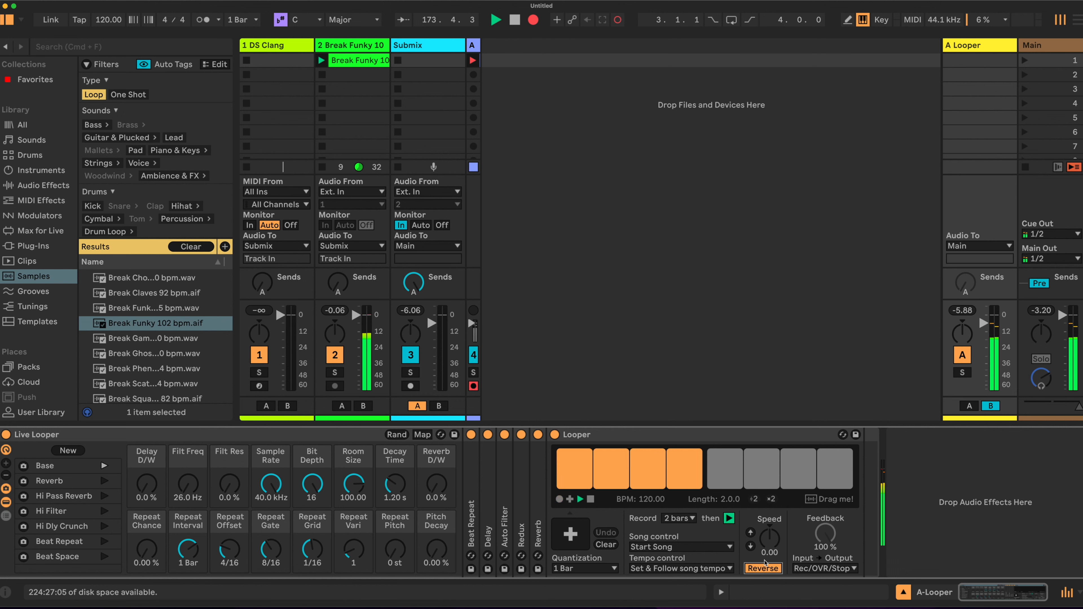
left_click(764, 568)
left_click_drag(766, 541, 766, 554)
double_click(768, 540)
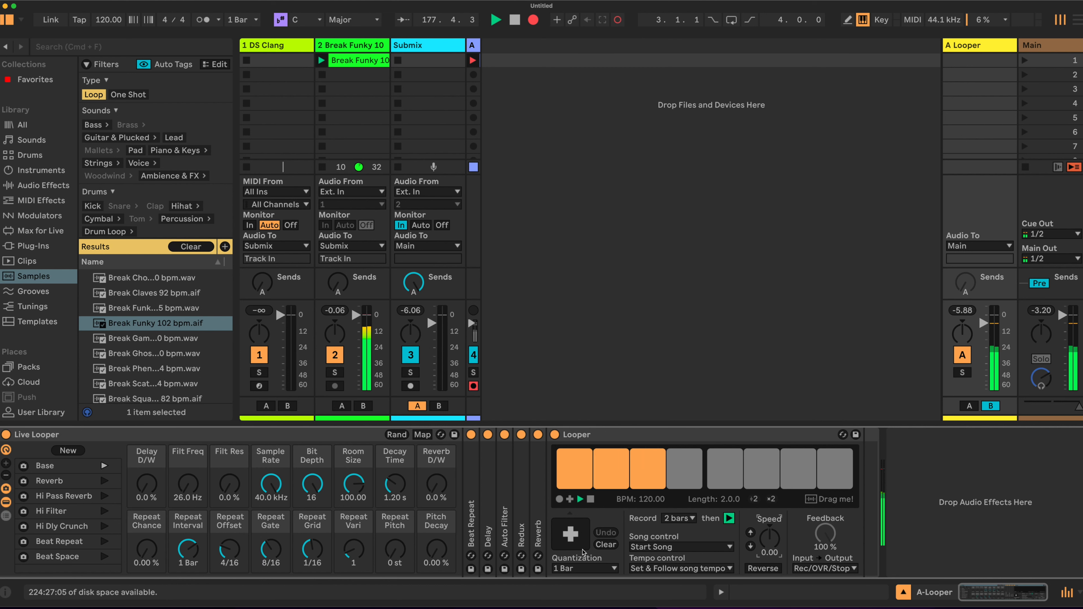
left_click(605, 545)
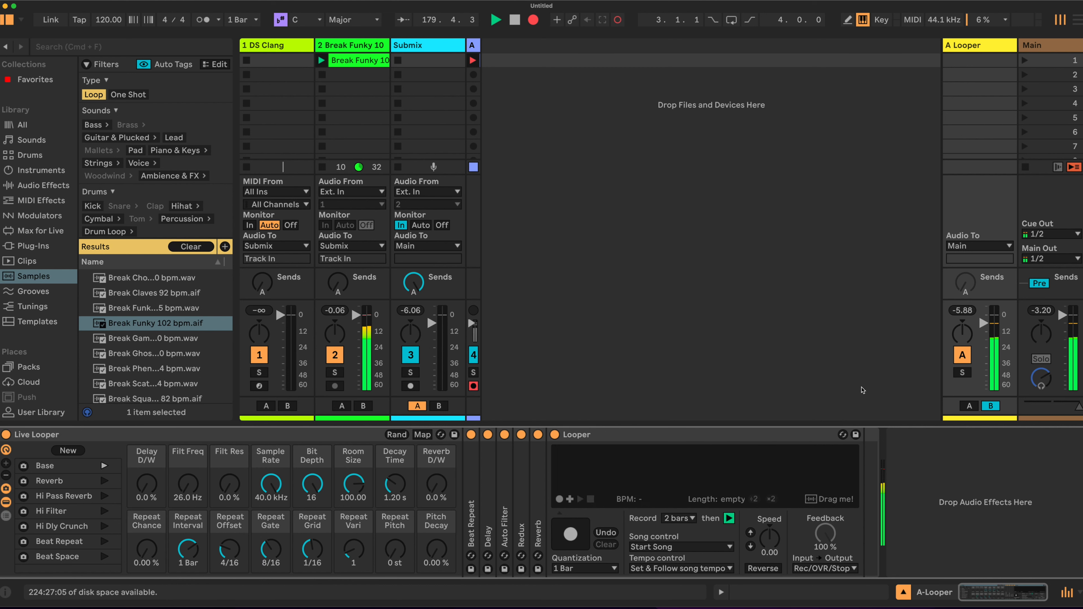
Record a two-bar loop in Looper and deactivate the DS Clang and Break Funky tracks.
left_click(569, 535)
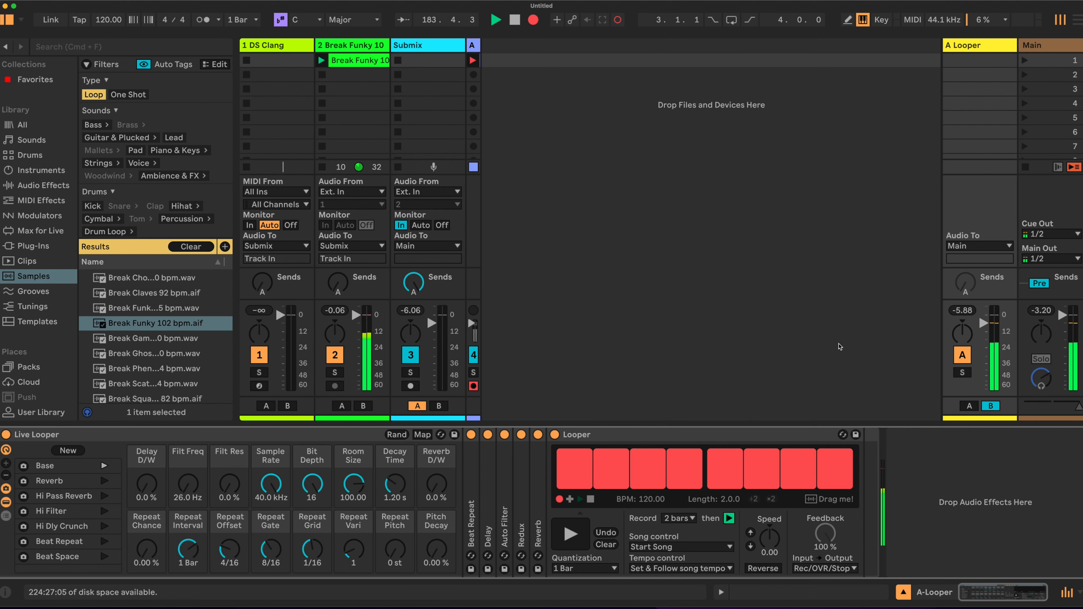
left_click(259, 354)
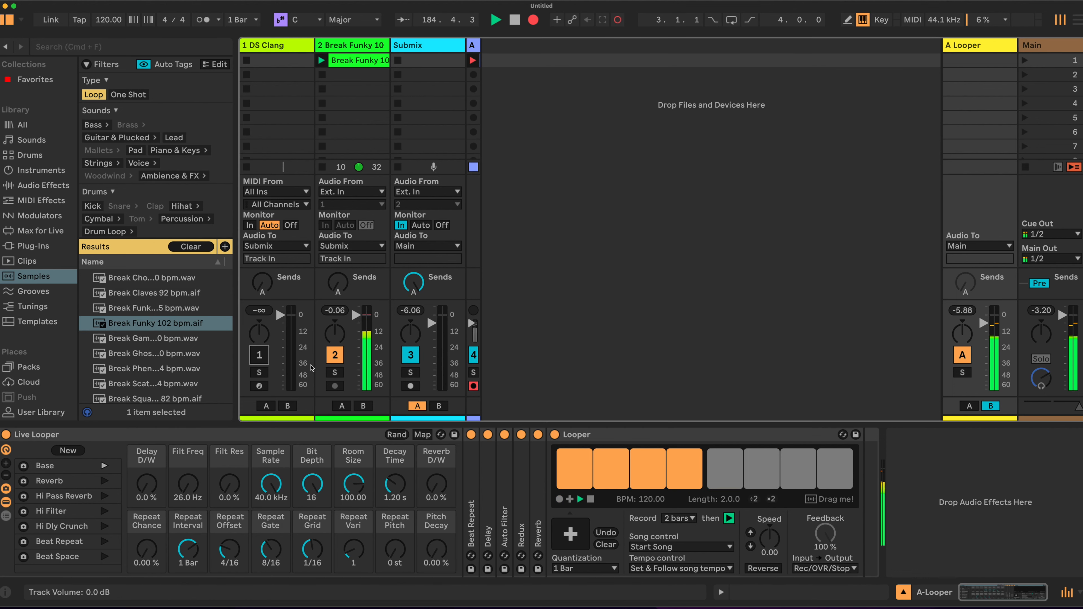
left_click(333, 361)
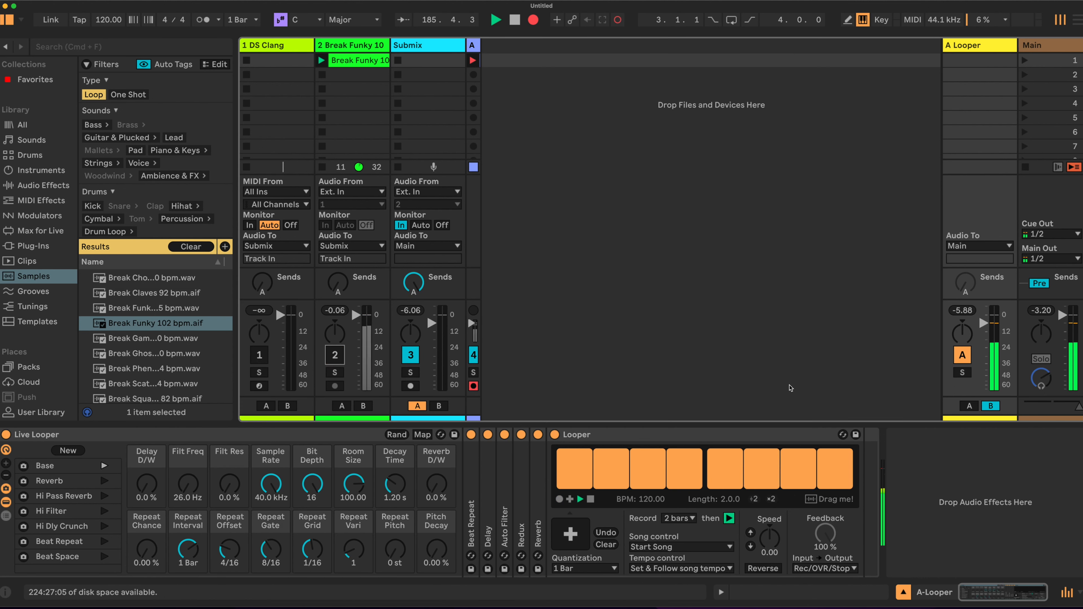
Reactivate the Break Funky track and move the crossfader from side B fully to side A (50A).
mouse_move(1078, 407)
left_mouse_down()
mouse_move(1039, 406)
mouse_move(1078, 405)
left_mouse_up()
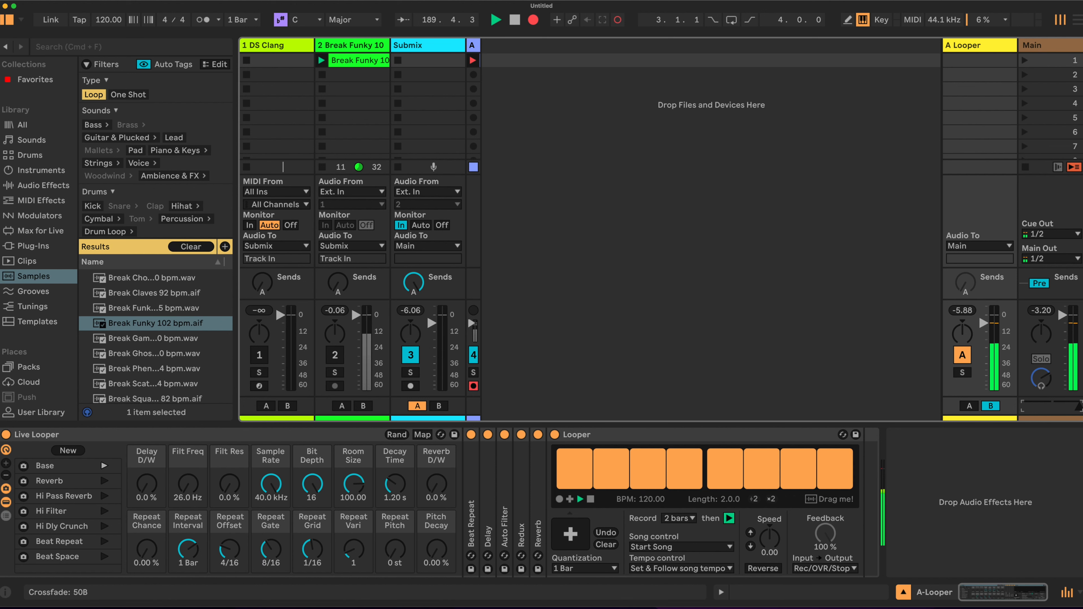
left_click(334, 355)
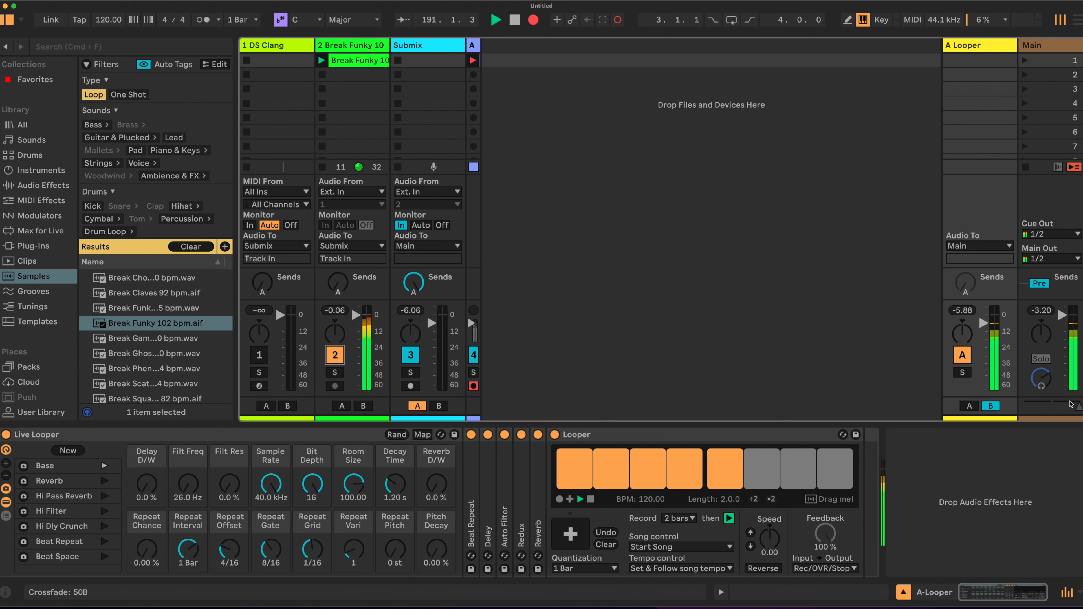
left_click_drag(1071, 403, 1032, 406)
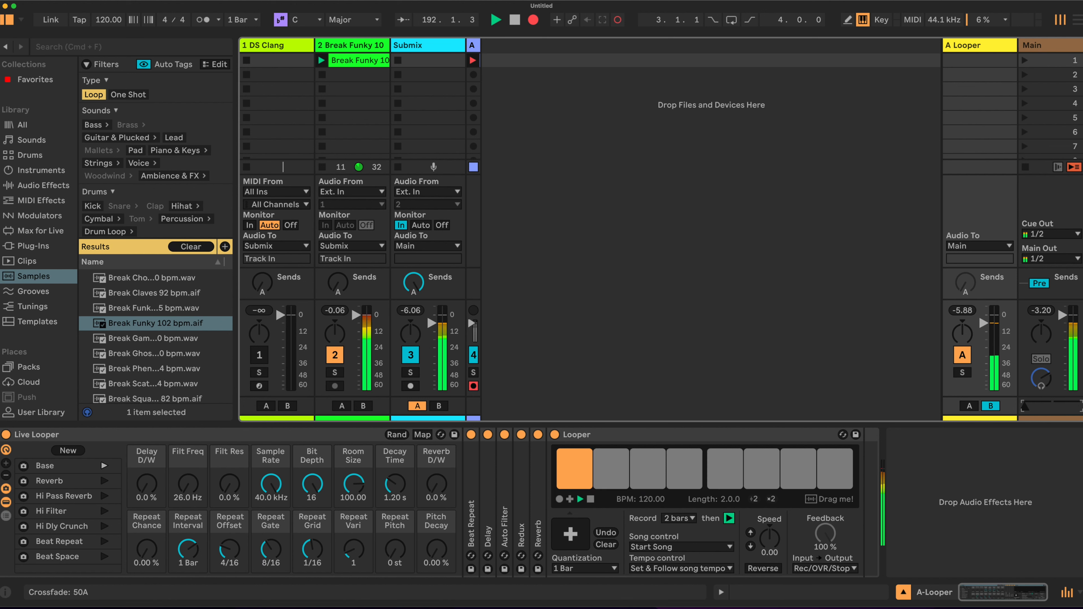
Recall the Hi Pass Reverb variation of the Live Looper rack and move the crossfader fully to side B.
left_click(55, 496)
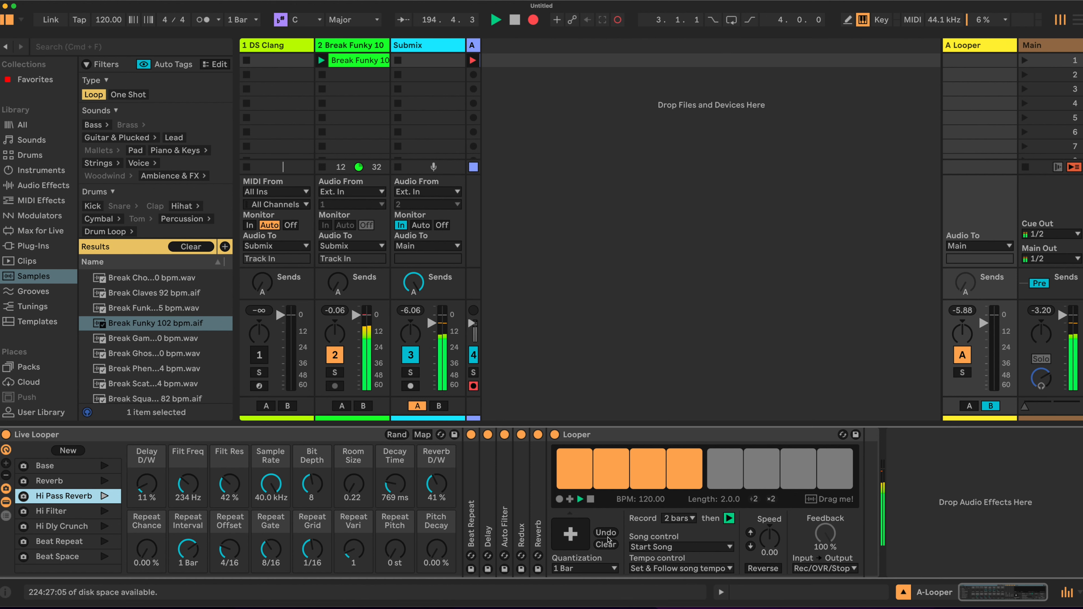
left_click_drag(1034, 410, 1079, 406)
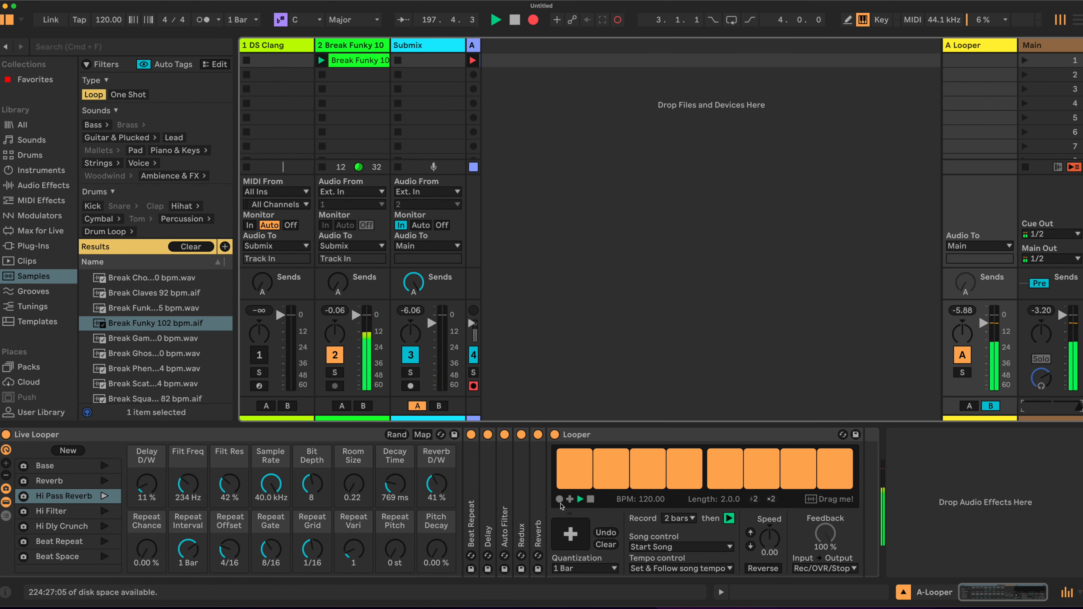
Record a fresh loop in Looper, keep the crossfader on side B and lower the loop speed to about -10.9.
left_click(559, 499)
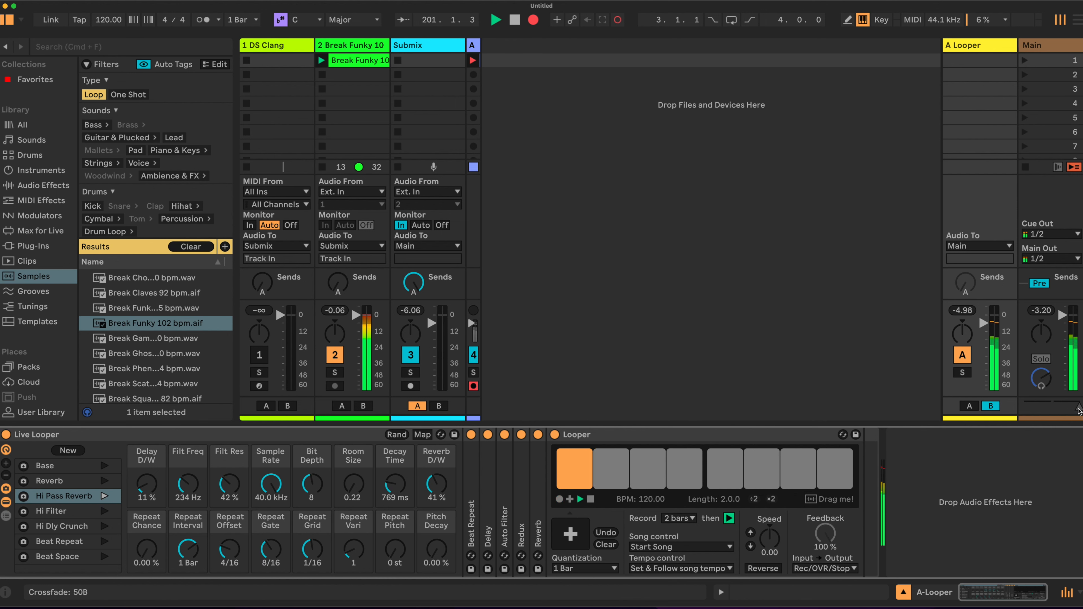
mouse_move(1079, 409)
left_mouse_down()
mouse_move(1025, 406)
mouse_move(1079, 406)
left_mouse_up()
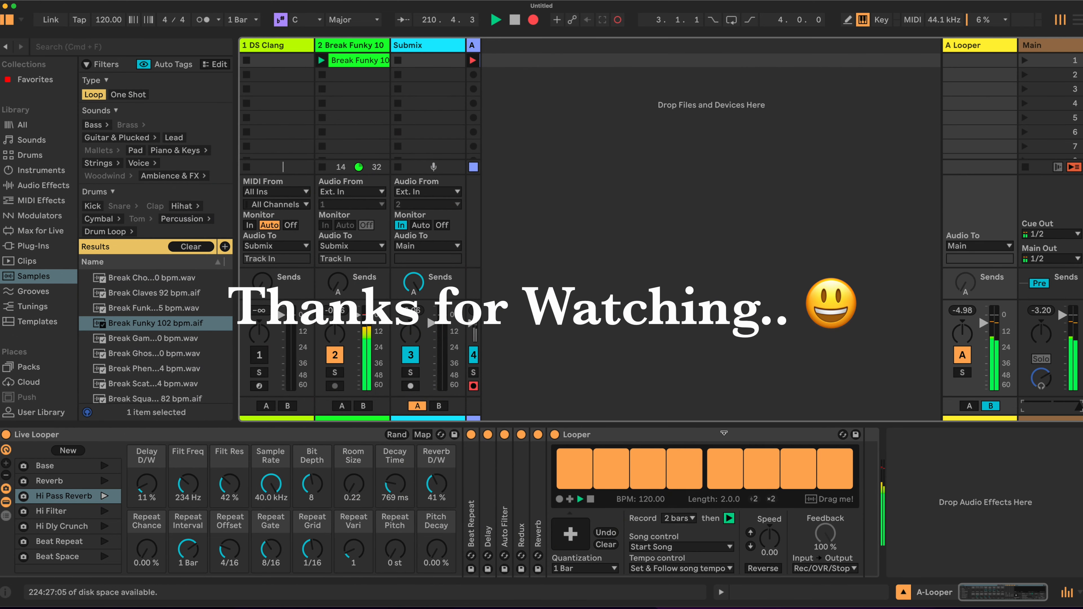
left_click_drag(769, 538, 770, 584)
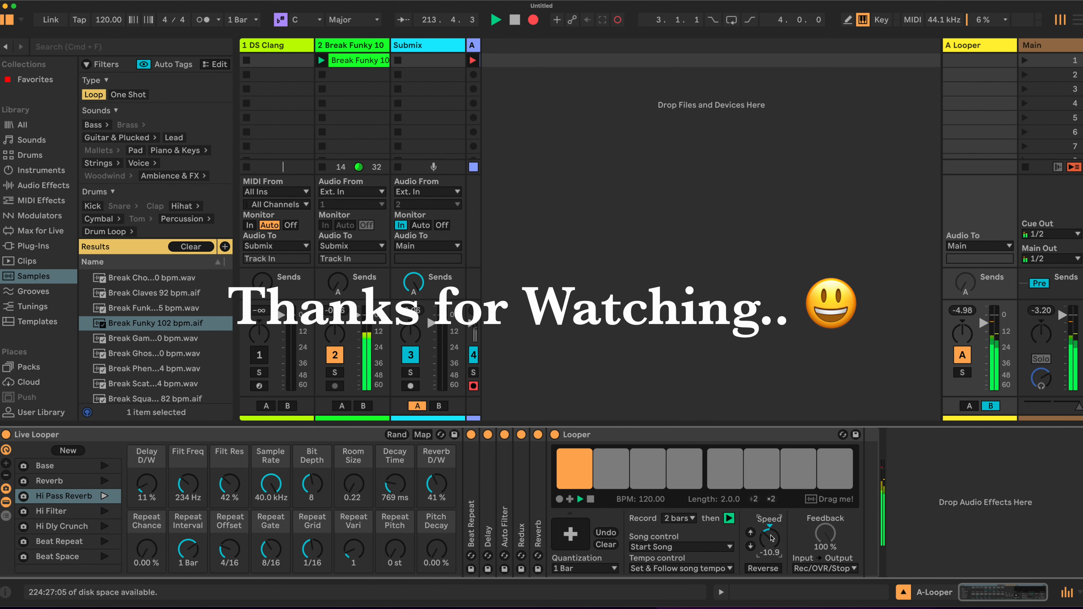